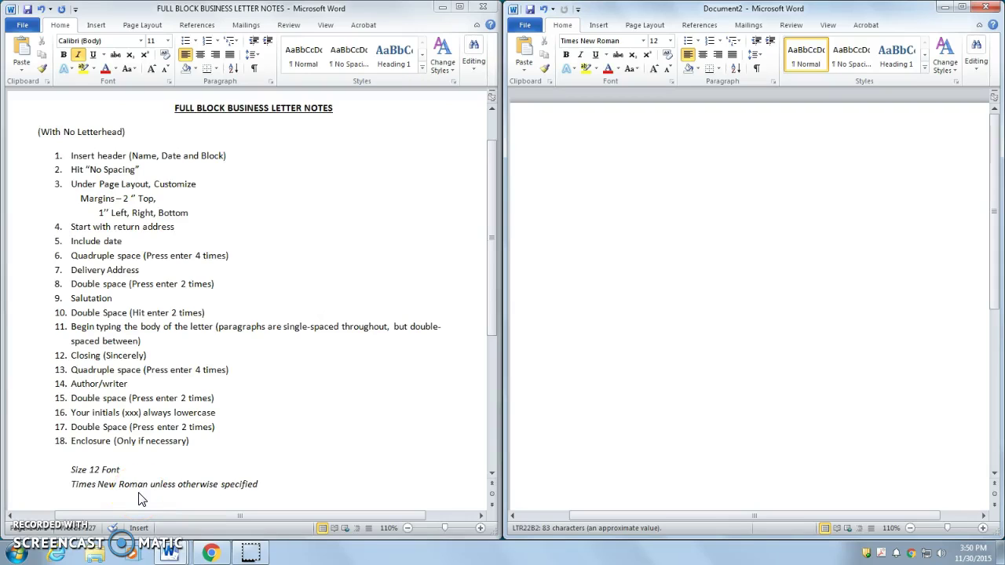
Step: Review the notes' header step and the Times New Roman 12 font reminder
click(706, 362)
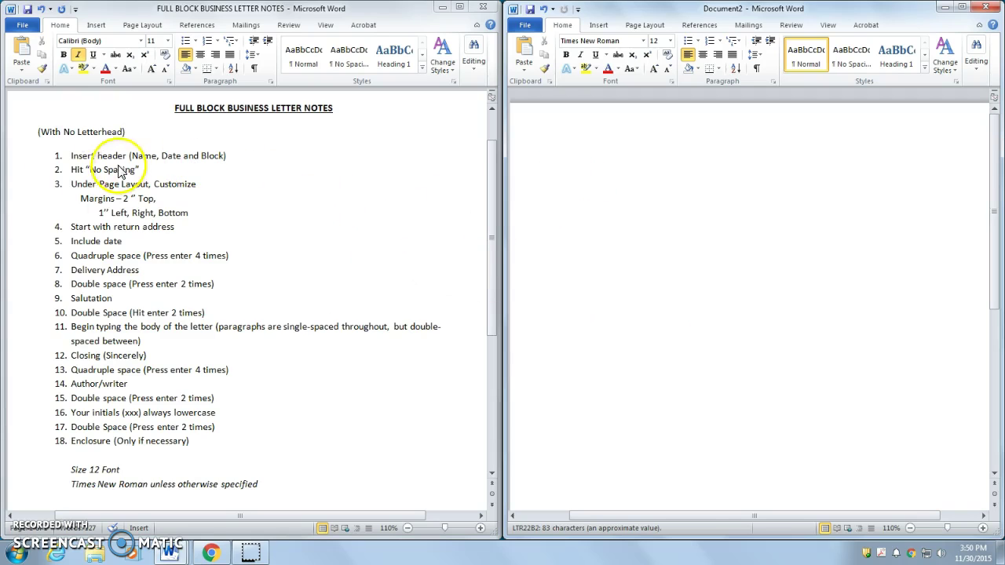
drag(236, 155, 61, 163)
click(235, 155)
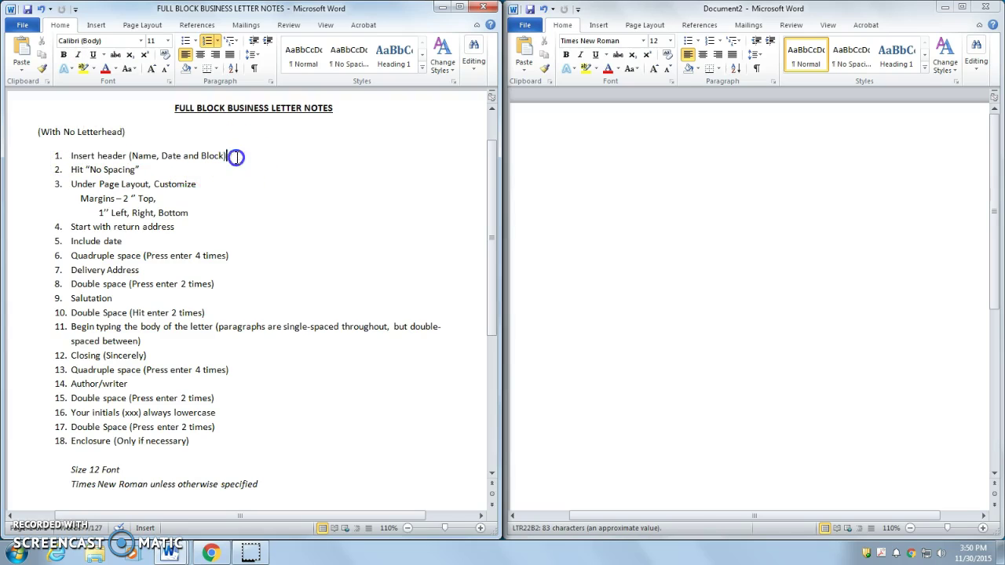
click(671, 169)
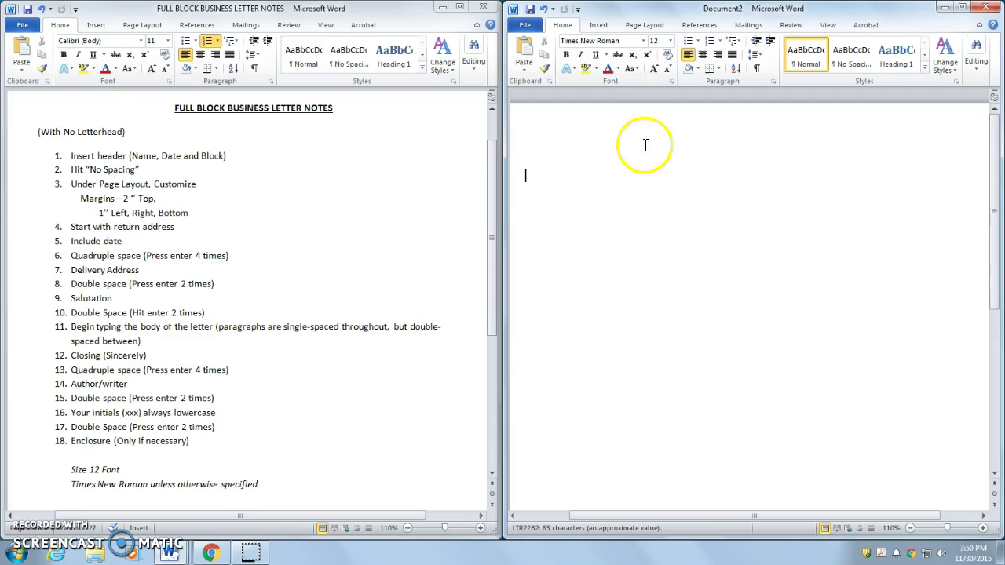
click(265, 480)
drag(265, 481, 70, 470)
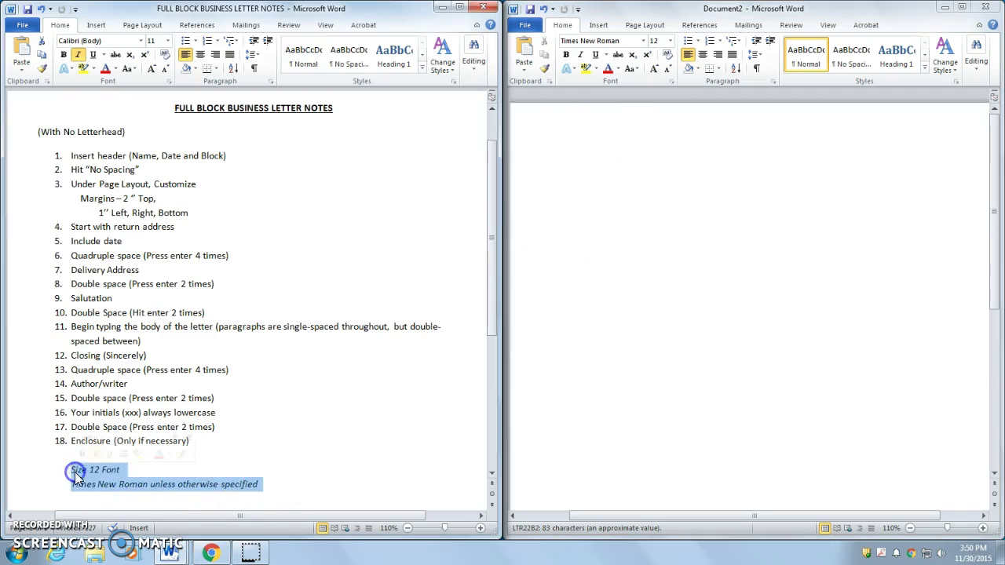
click(255, 469)
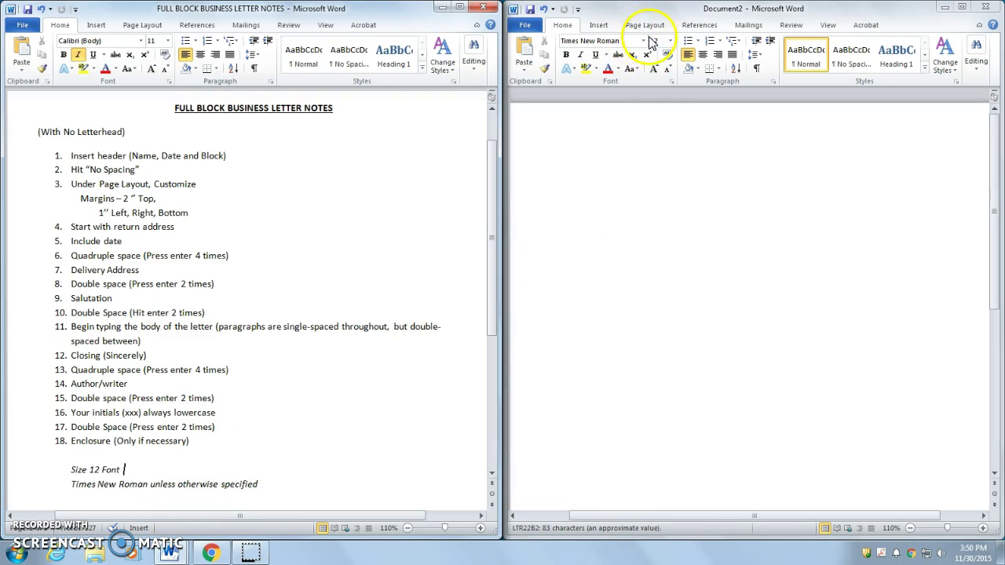
Step: Insert a Blank (Three Columns) header into the letter
click(597, 27)
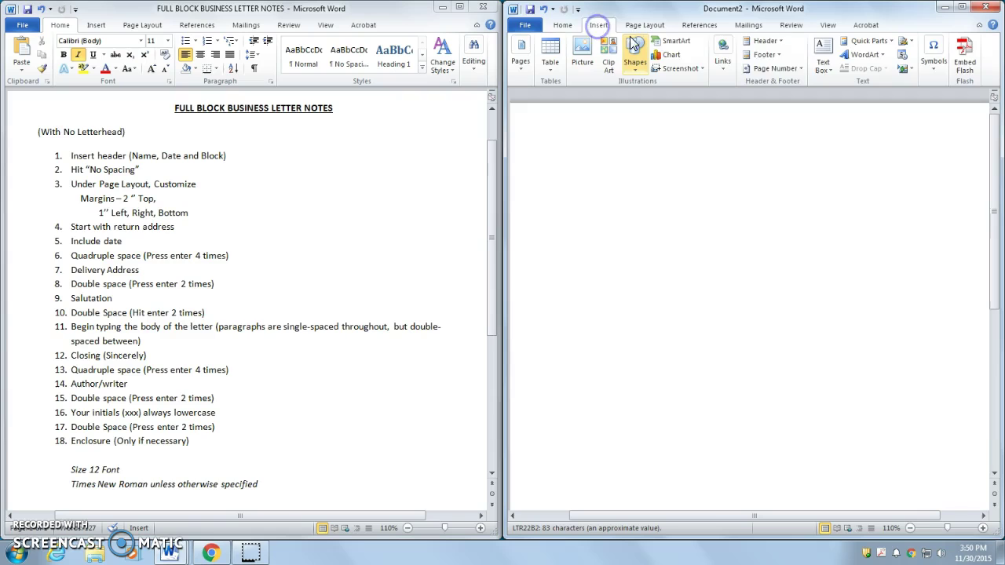
click(781, 40)
click(795, 162)
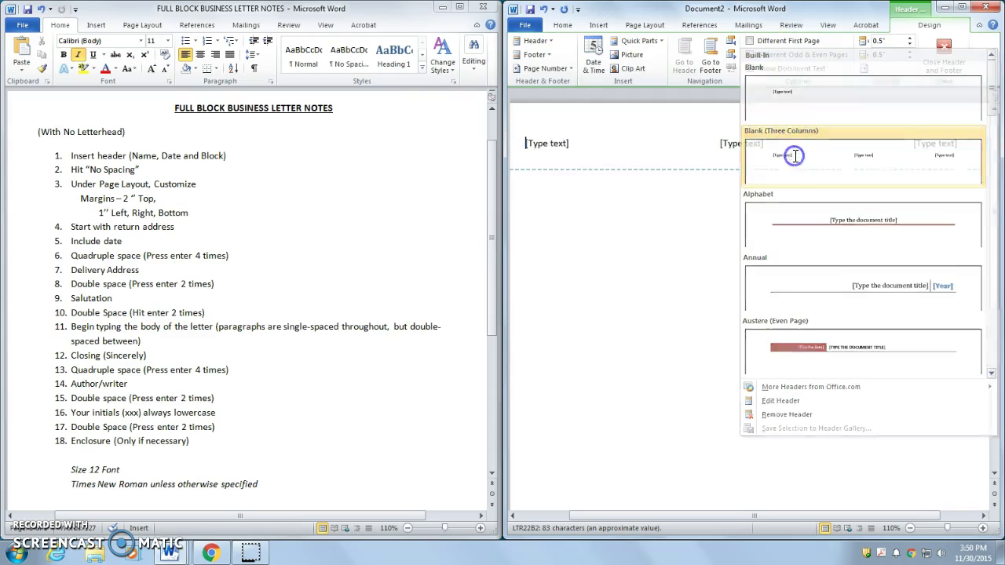
Step: Fill the header with the teacher's name, 11/30/2015 and Block 2, then close header editing
click(559, 146)
text(Mr.)
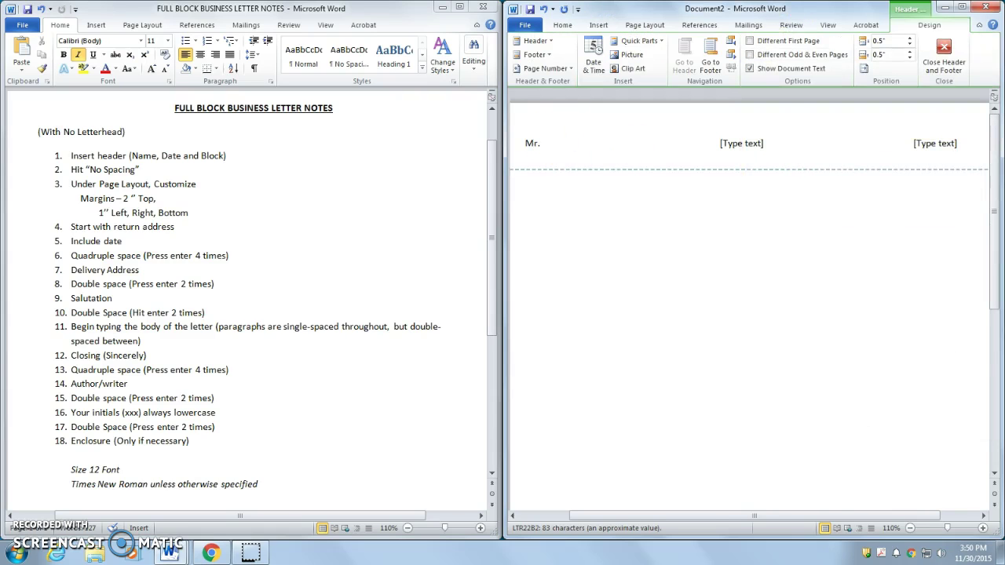
text( Toczynski)
click(741, 148)
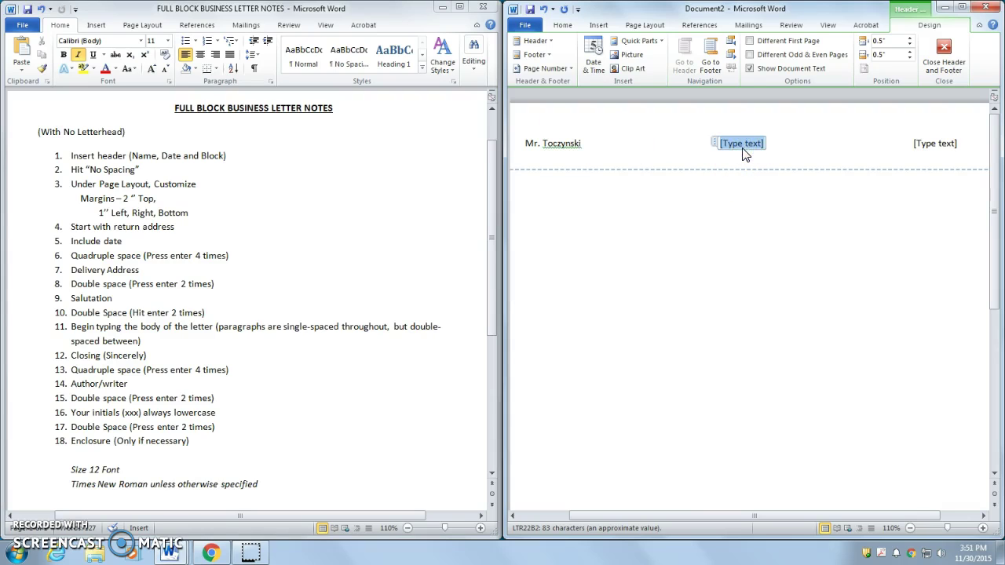
text(11/30/2015)
click(931, 146)
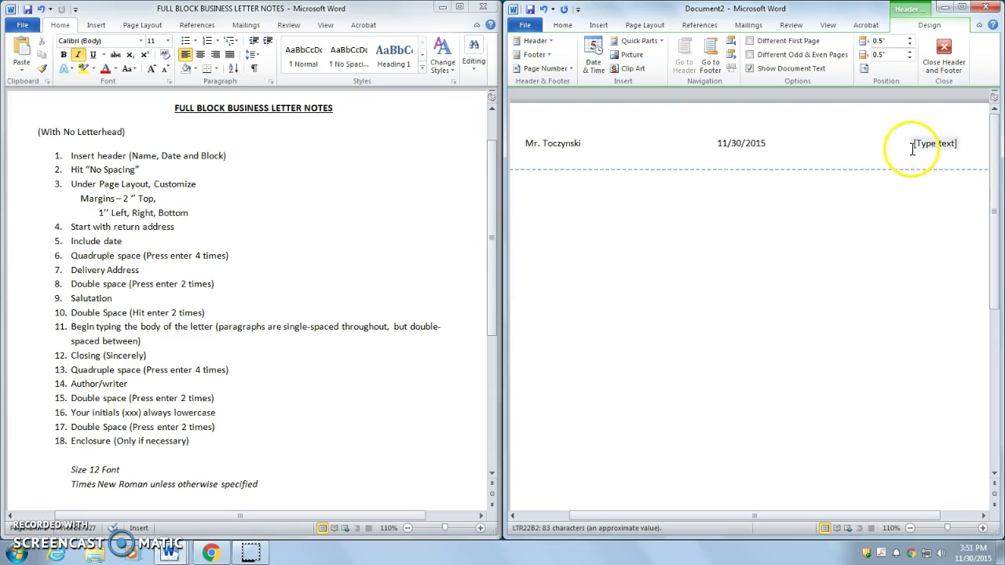
text(Block 2)
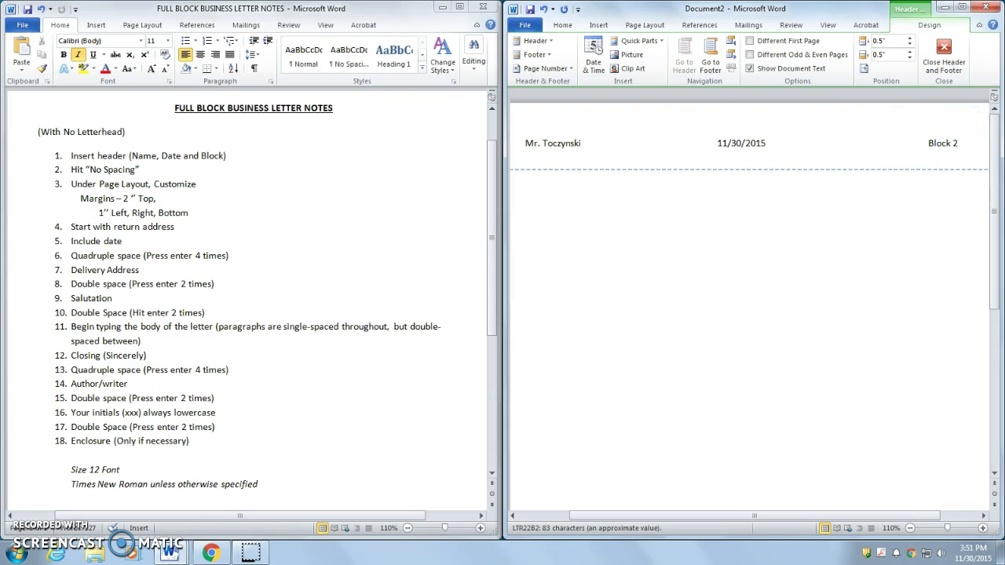
click(951, 85)
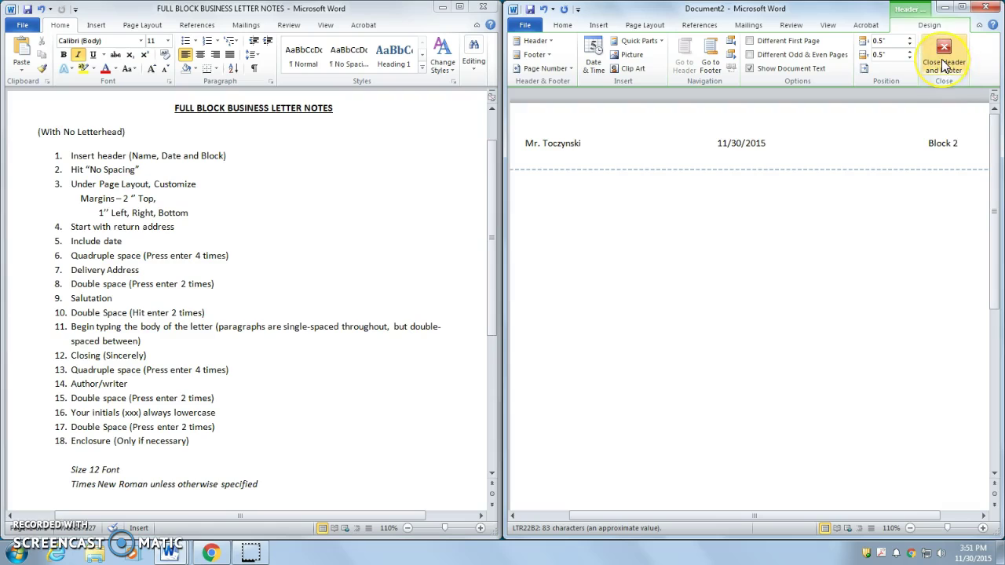
click(941, 59)
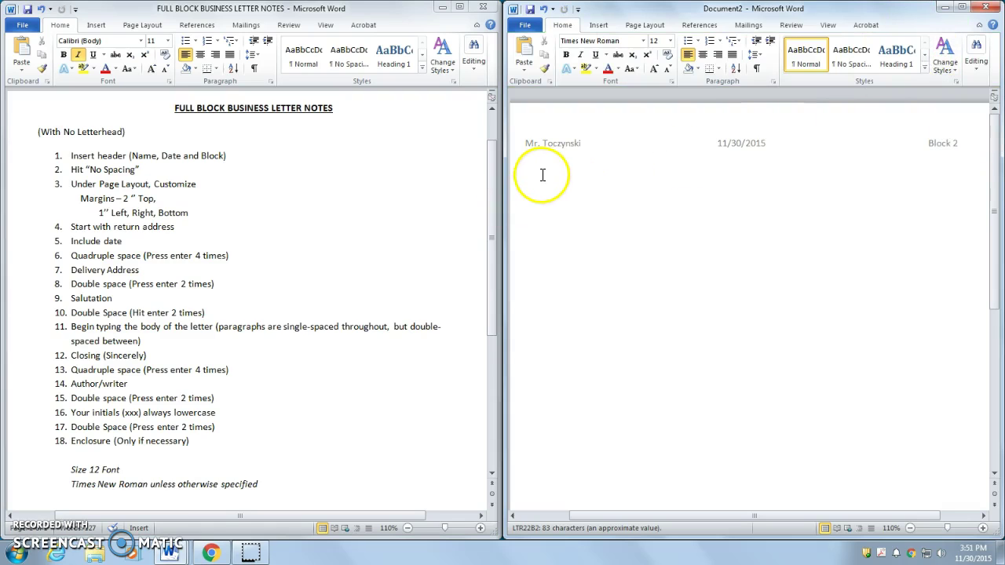
Step: Apply the No Spacing style to the letter body
drag(146, 169, 72, 169)
click(157, 168)
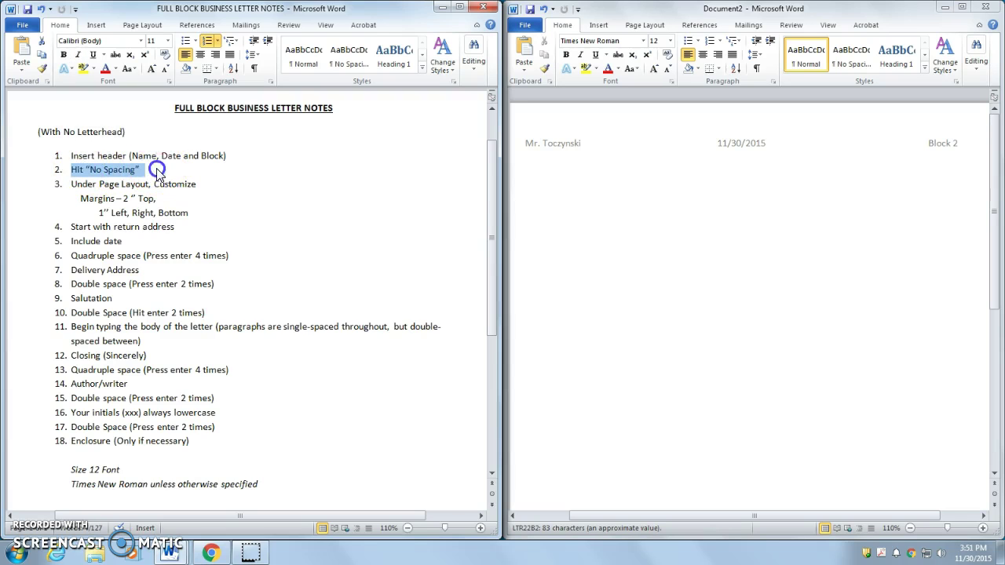
click(543, 170)
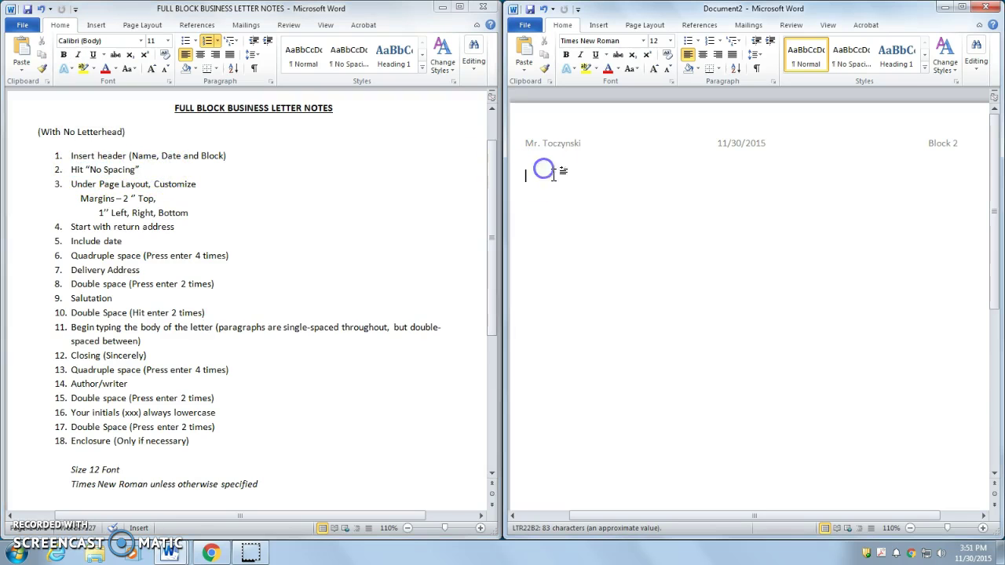
click(848, 56)
Step: Review the margin instructions in the notes document
click(103, 179)
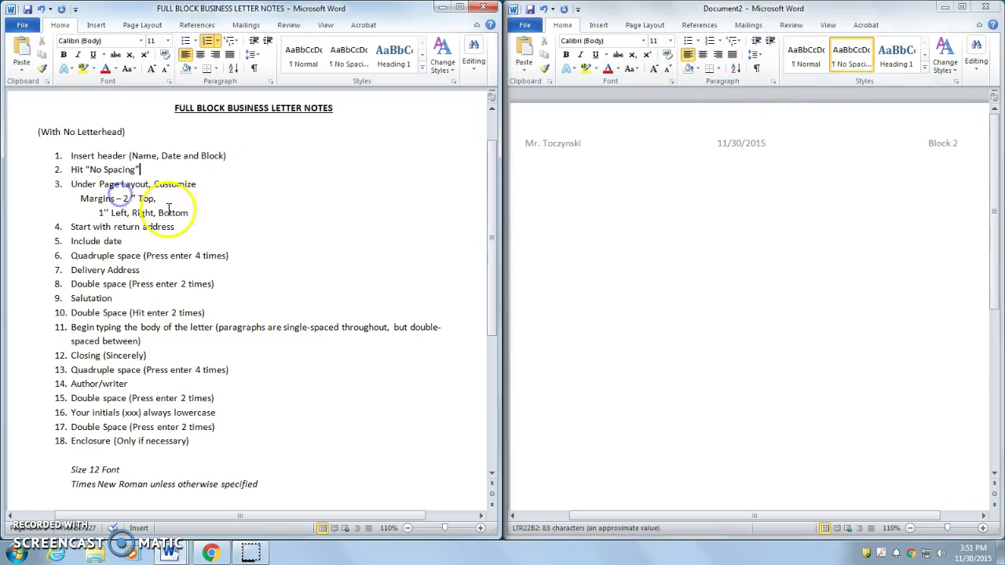
drag(191, 212, 128, 208)
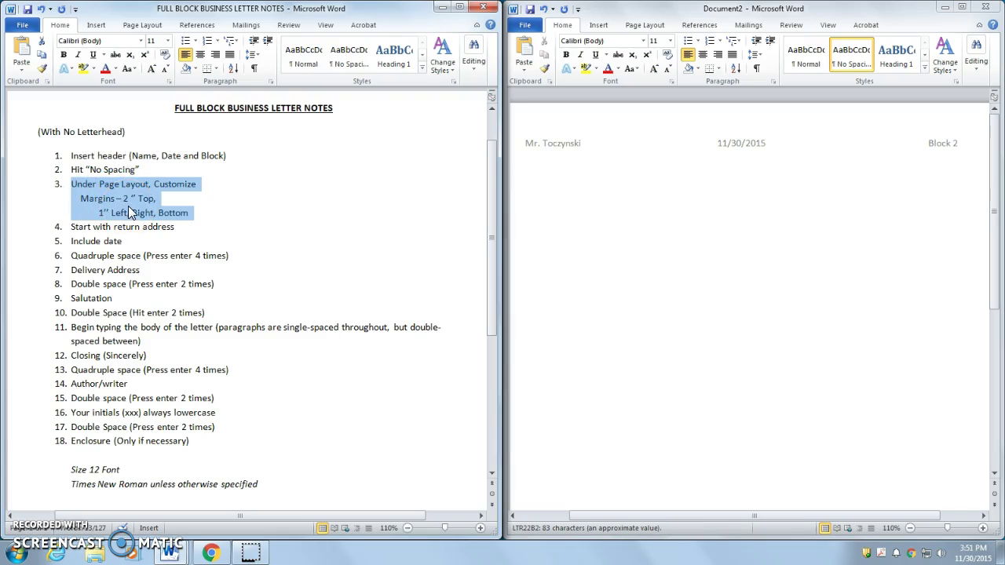
click(190, 211)
Step: Set custom margins: Top 2 inches, with Left, Right and Bottom kept at 1 inch
click(582, 184)
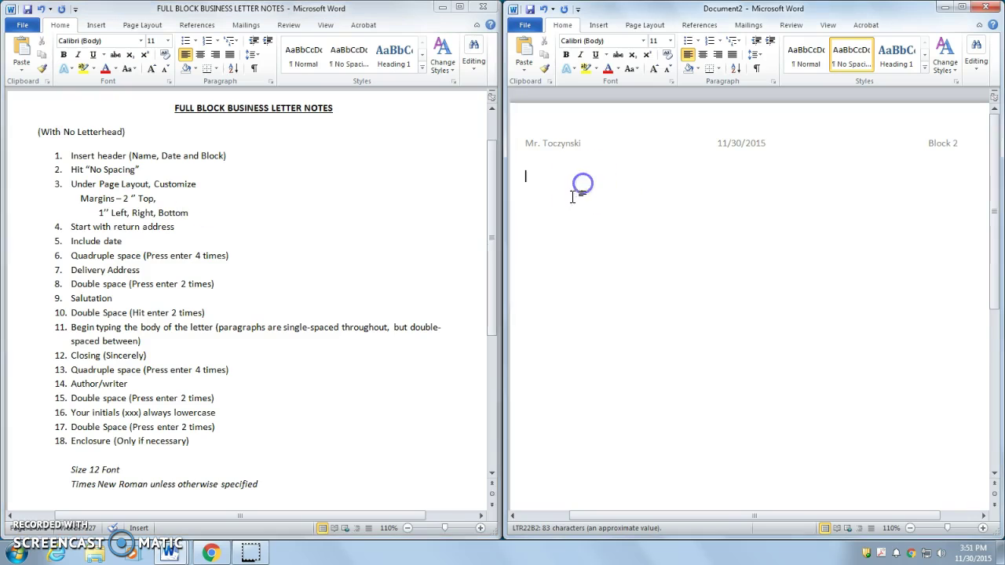
click(660, 30)
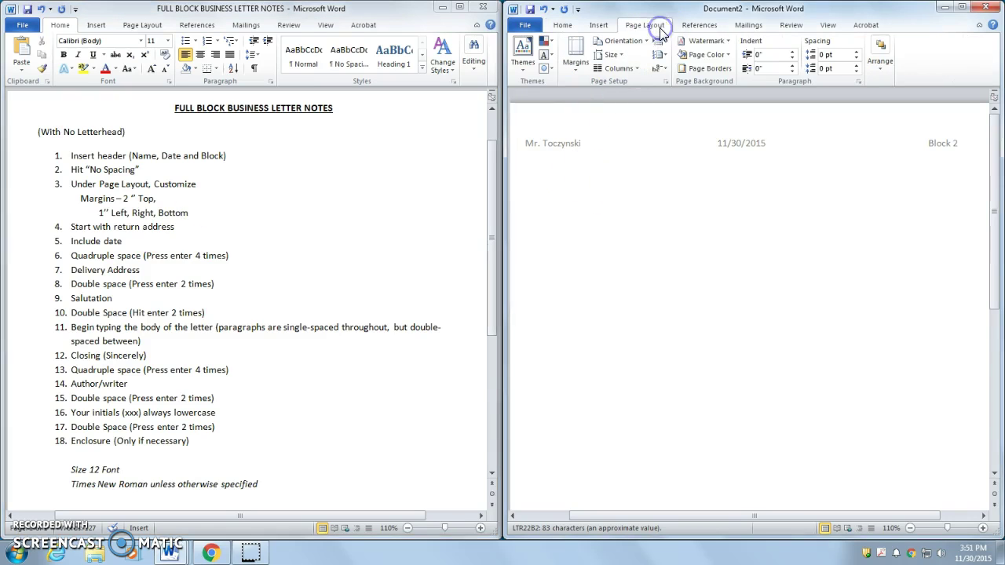
click(576, 71)
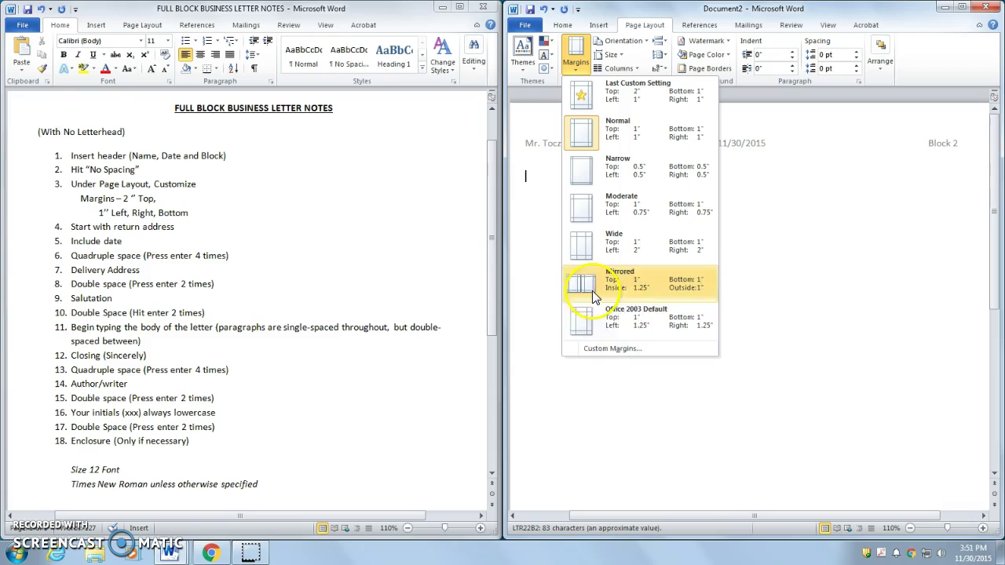
click(604, 350)
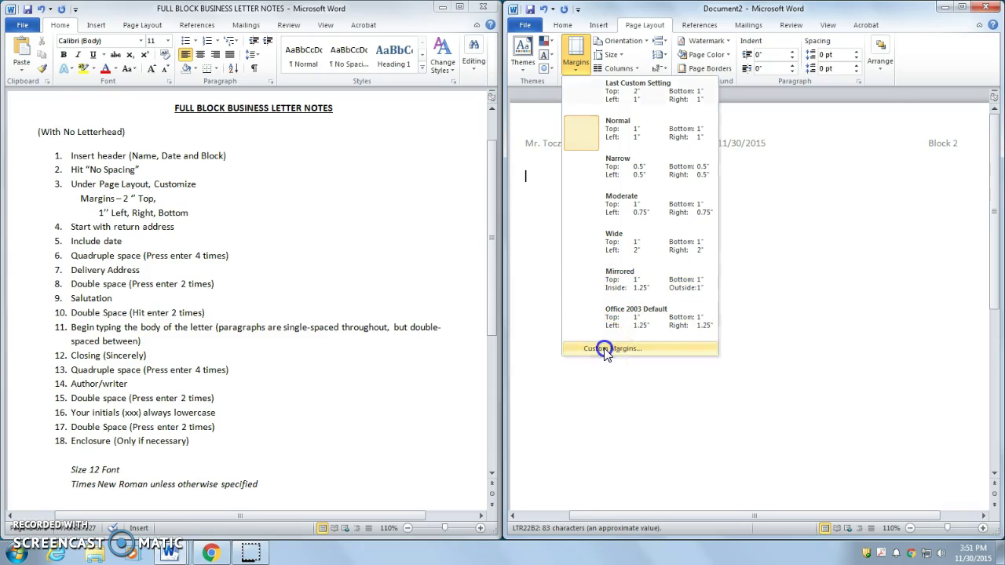
click(727, 147)
click(727, 147)
click(727, 147)
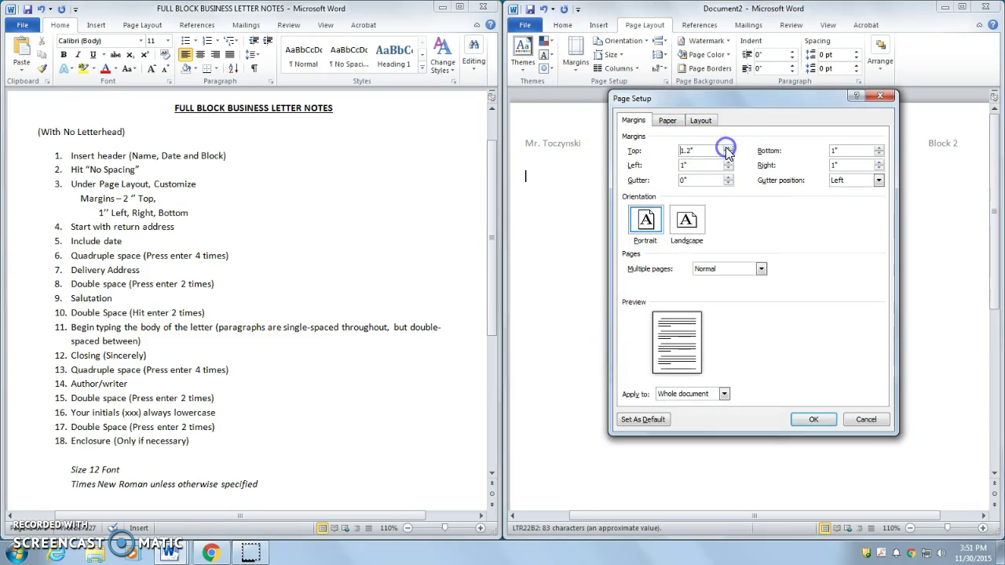
click(727, 147)
click(726, 147)
click(727, 147)
click(727, 146)
click(727, 147)
click(727, 147)
click(727, 147)
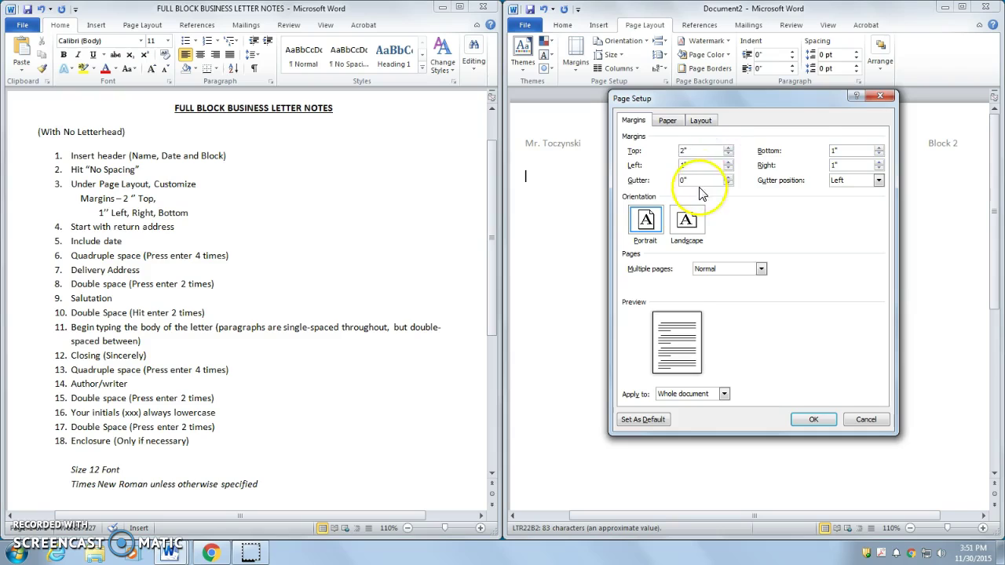
click(683, 165)
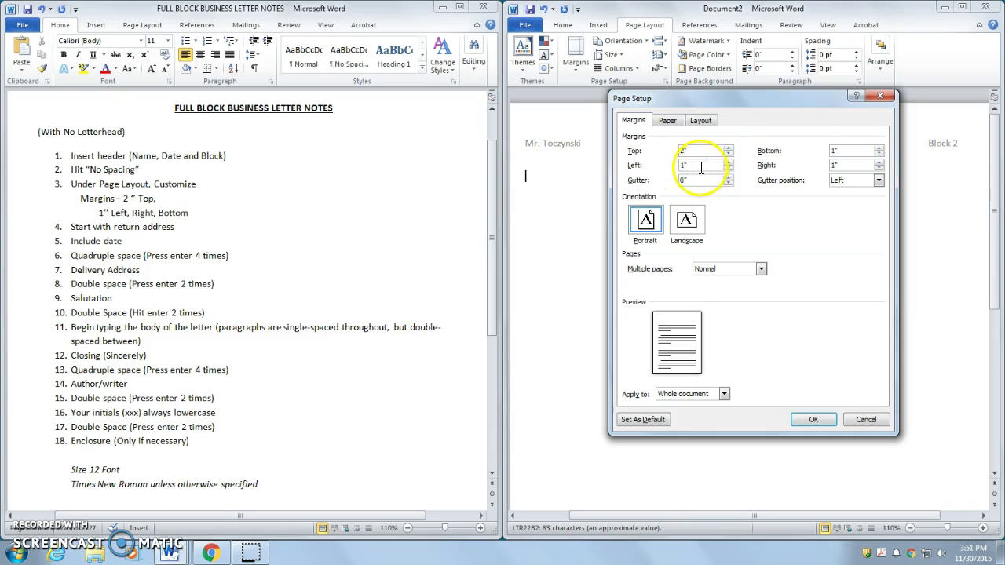
click(813, 421)
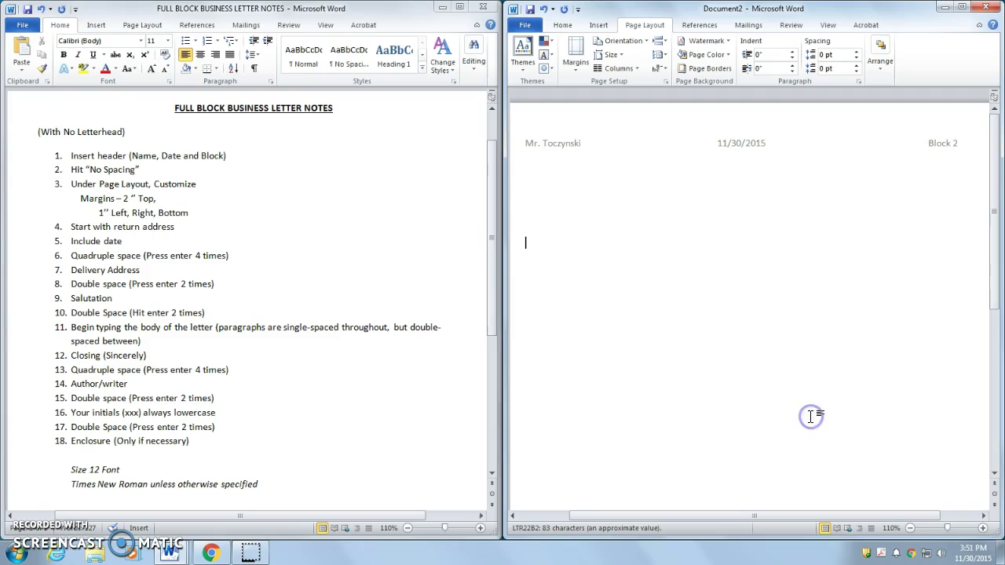
Step: Type the two-line return address, correcting the typo in the street name
click(125, 225)
drag(144, 227, 81, 222)
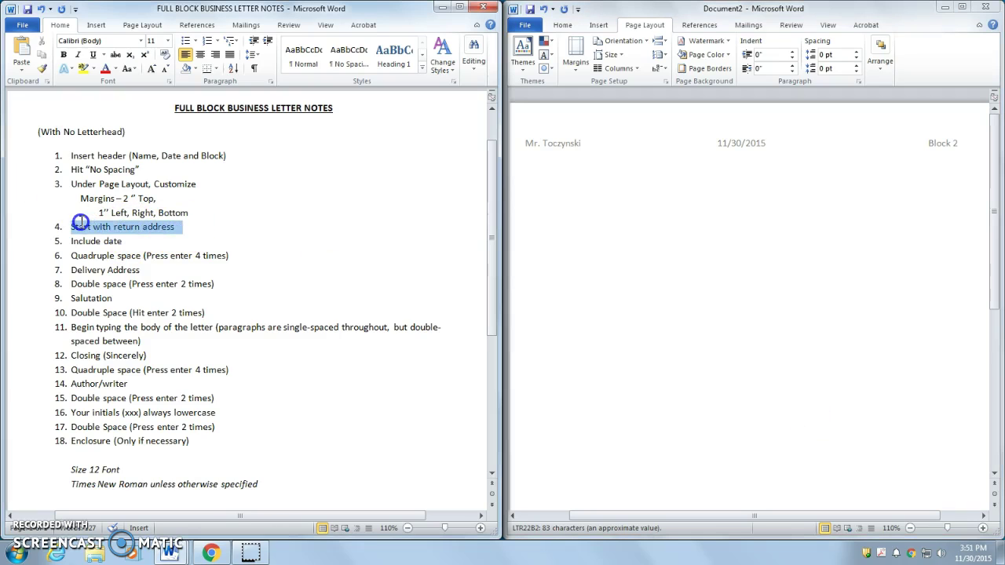
click(558, 233)
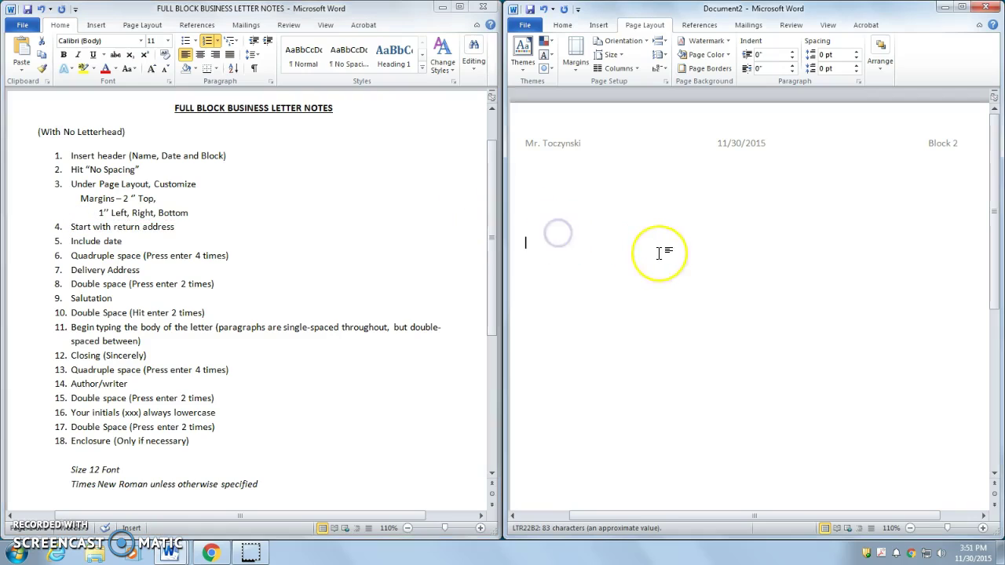
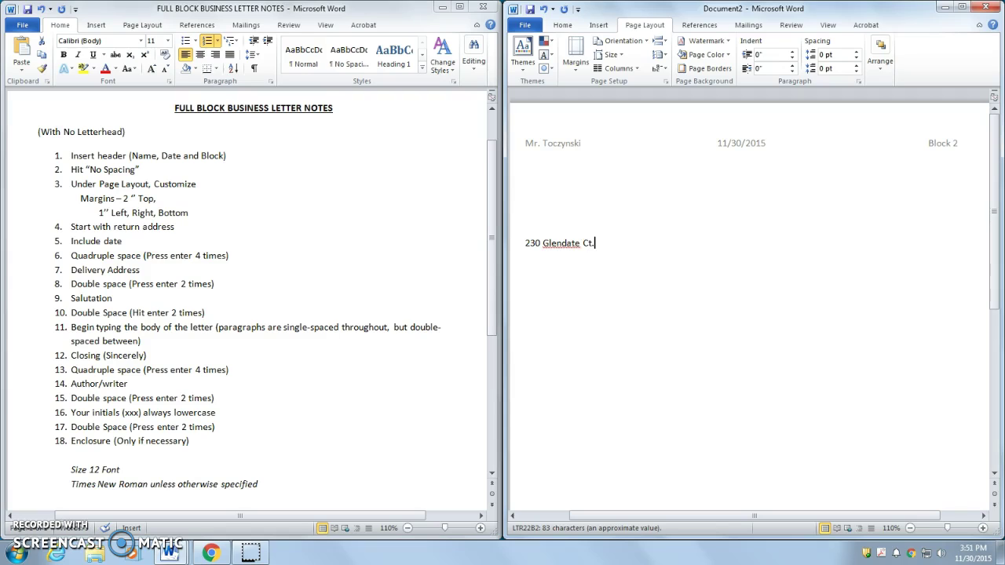
click(575, 242)
key(BackSpace)
text(l)
click(634, 239)
text(Brooklyn, NY)
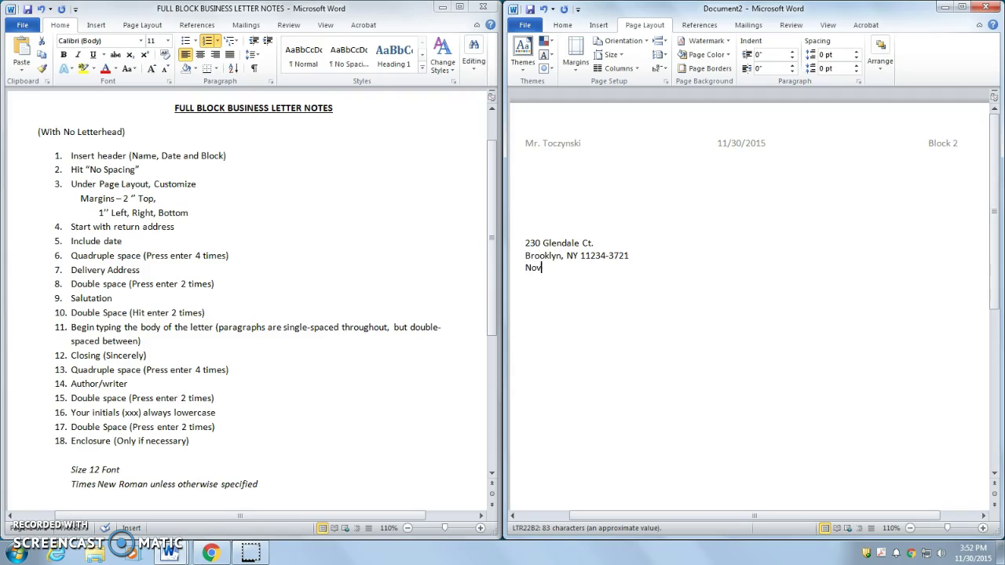
Step: Type the date November 30, 2015 beneath the return address
text(ember 30, 2015)
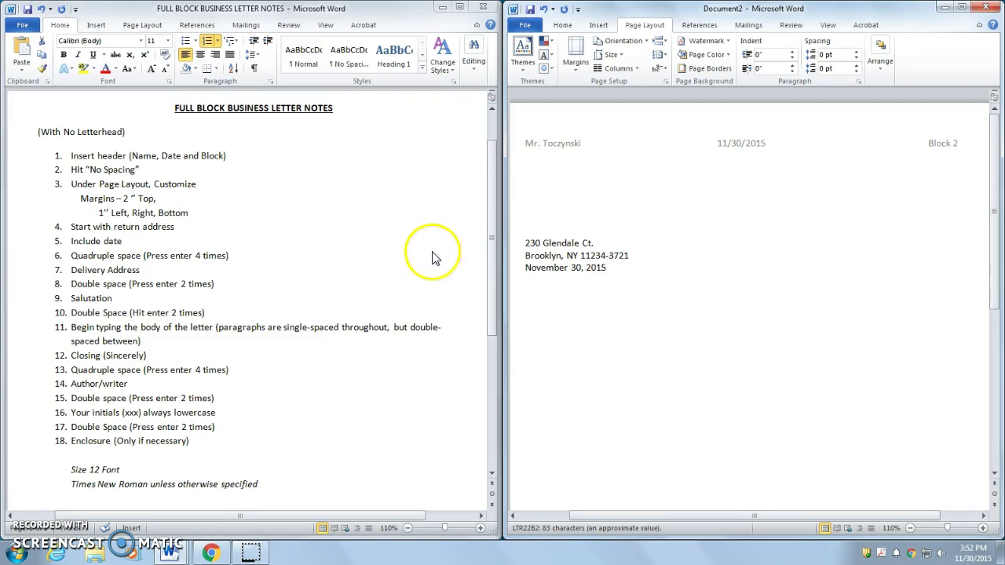
triple_click(192, 232)
triple_click(133, 241)
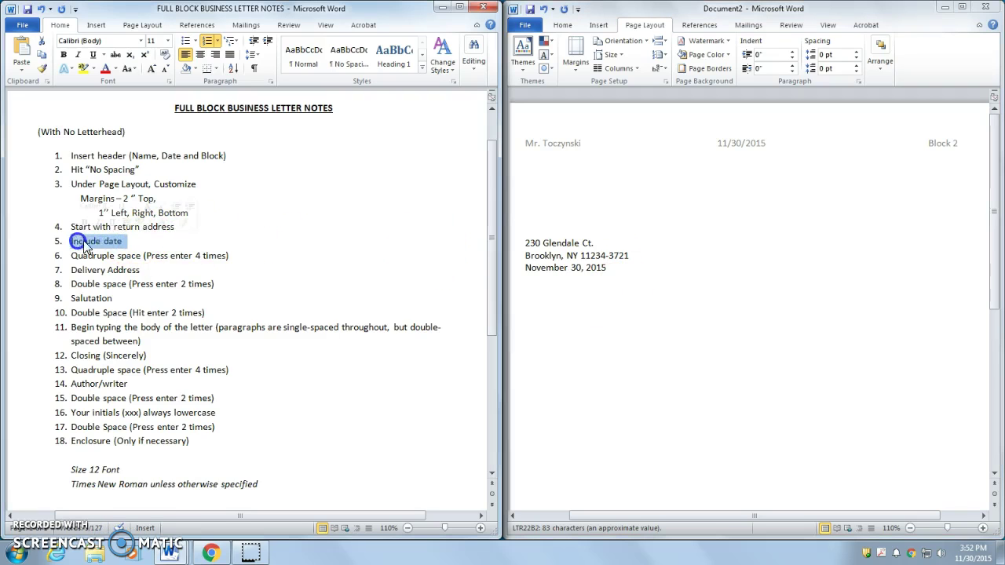
drag(229, 256, 84, 251)
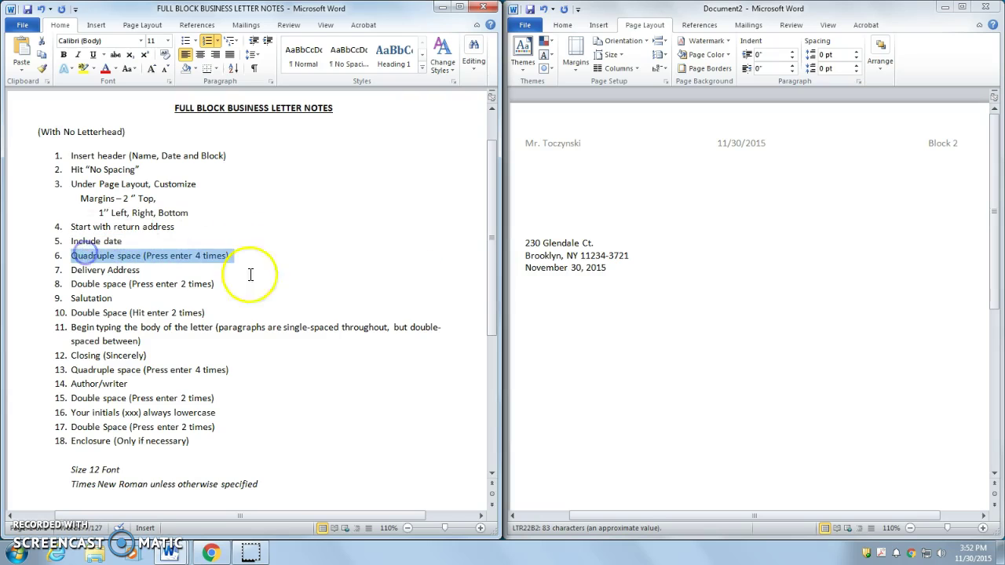
click(614, 267)
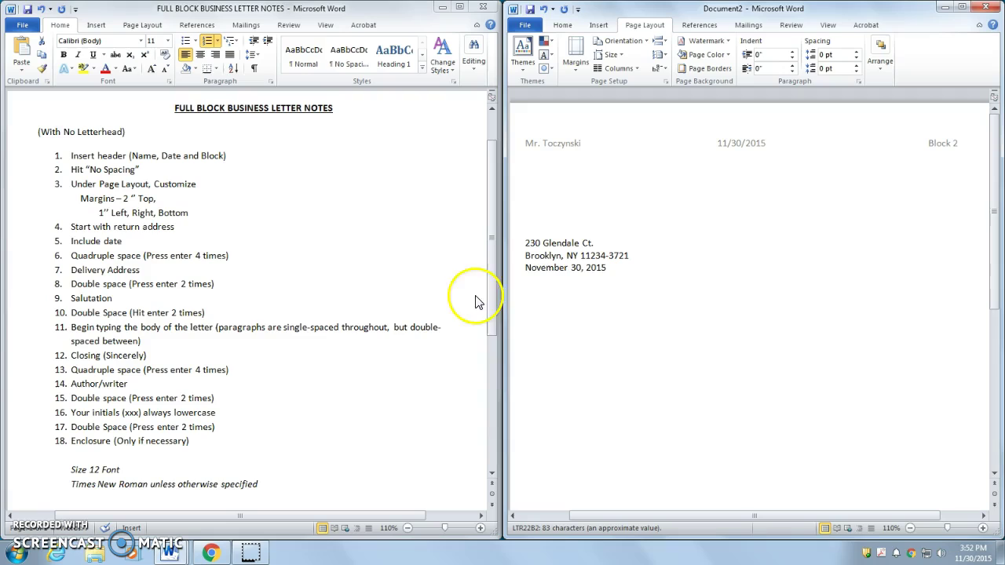
Step: Type the recipient's name, street and city/state/ZIP on three lines, four lines below the date
click(546, 317)
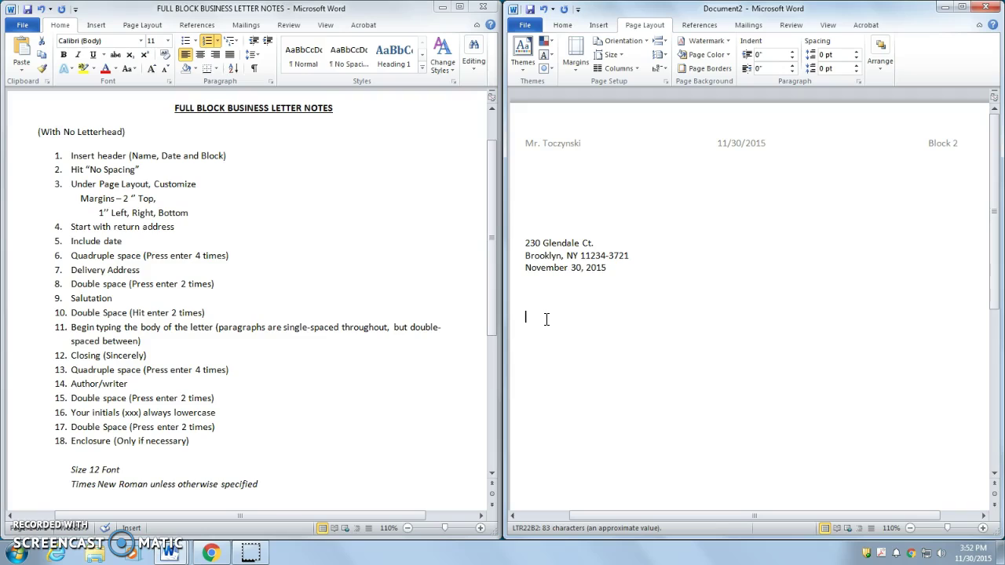
text(M)
text(Melb)
text(lushing)
text(, NY 11367-2351)
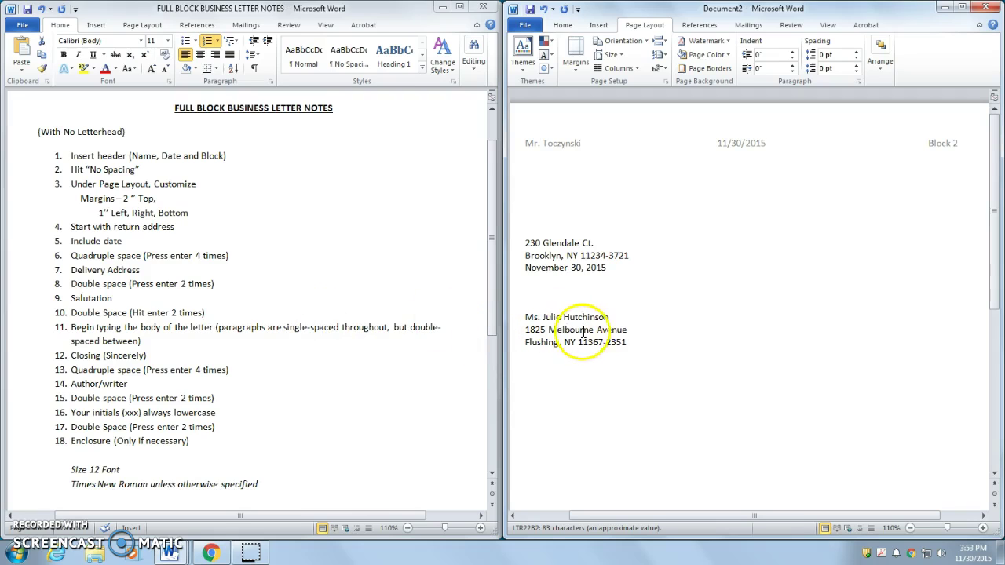
Step: Leave a blank line below the delivery address and type the salutation to the recipient's first name
click(139, 284)
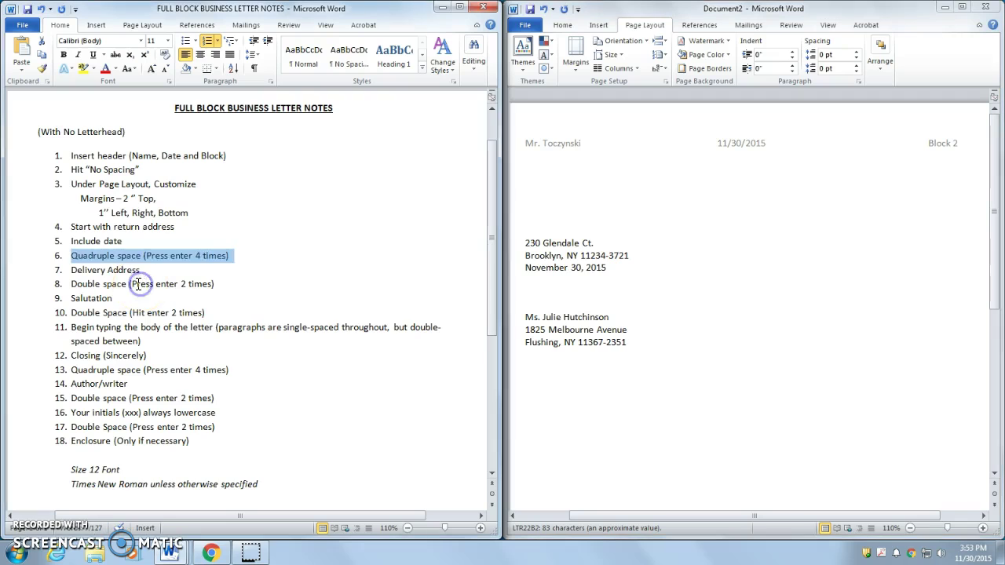
drag(220, 284, 74, 287)
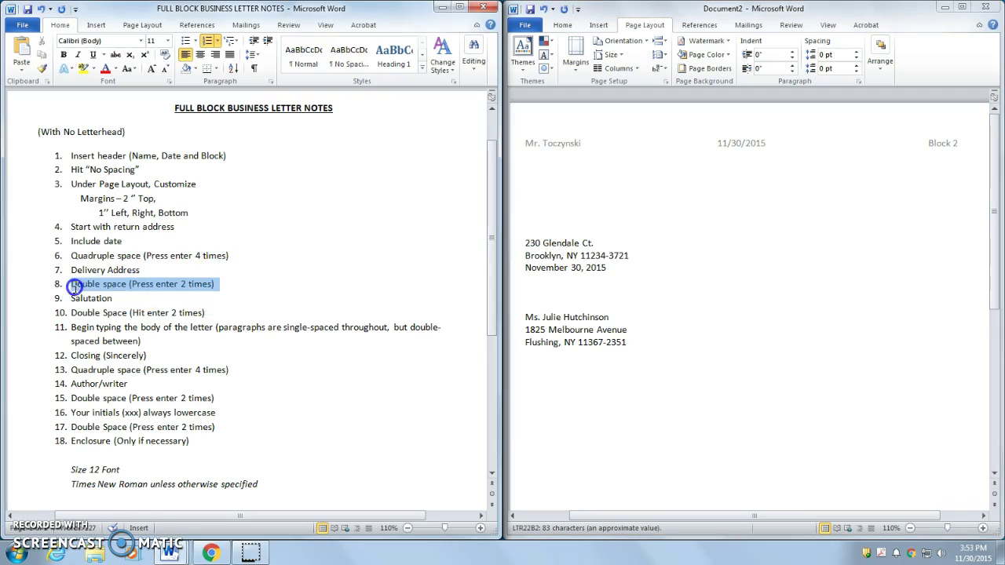
click(624, 343)
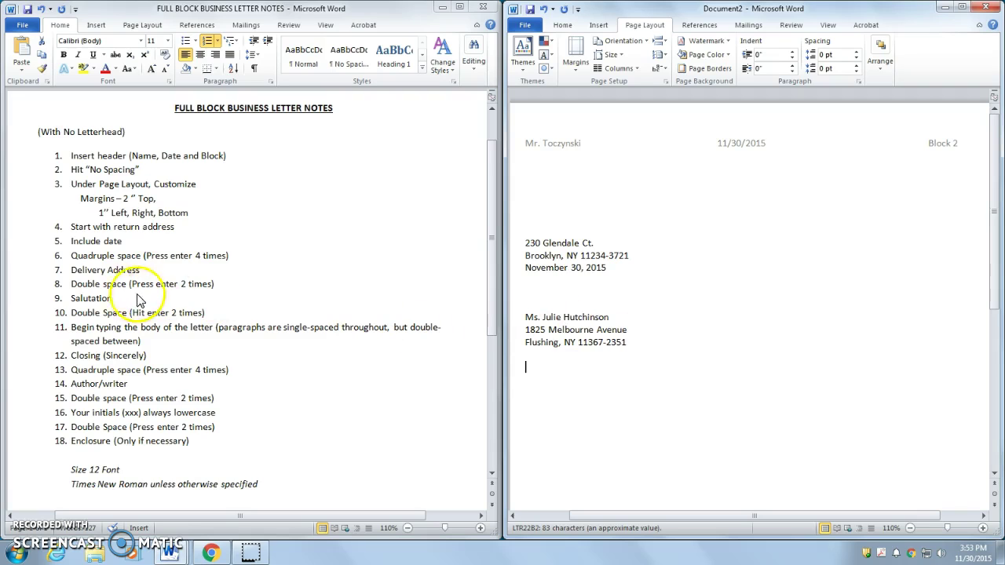
key(Return)
key(Return)
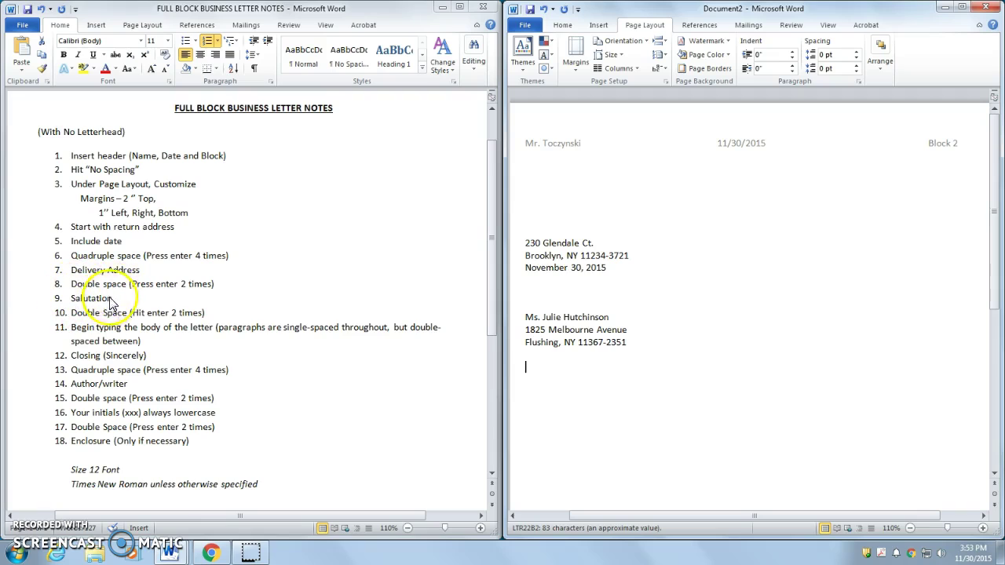
click(538, 368)
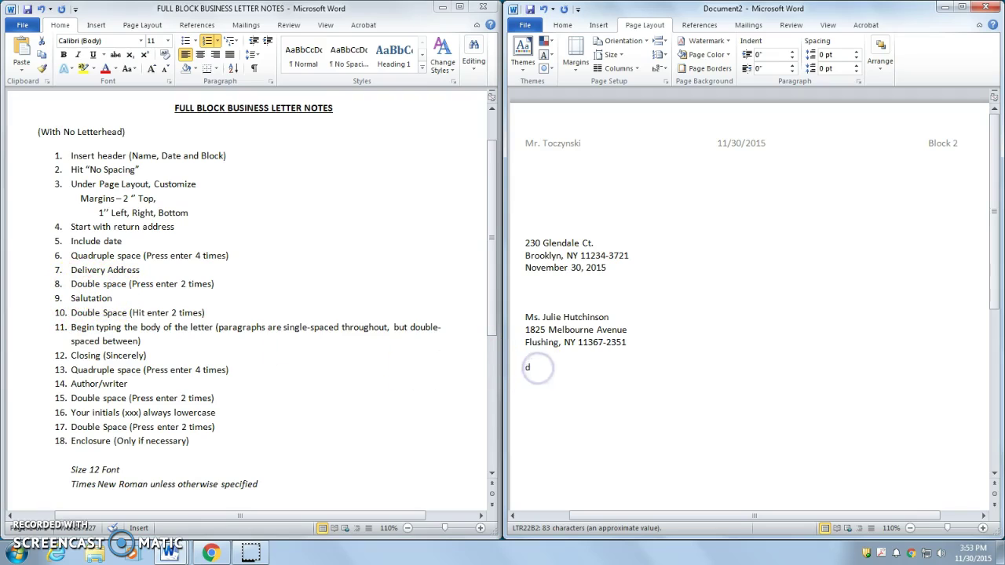
text(Dear Julie)
Step: Leave a double space after the salutation, ready for the body text
triple_click(165, 284)
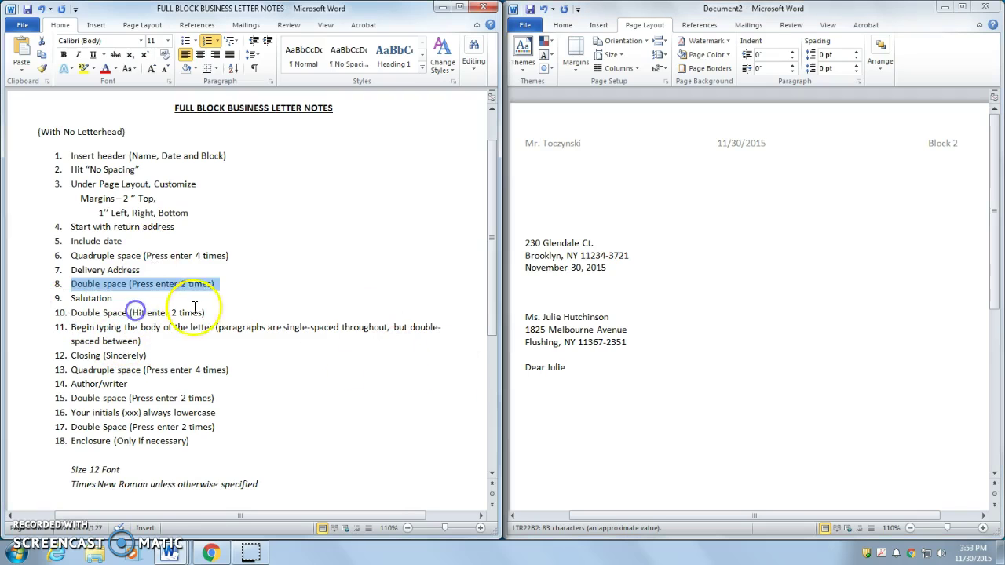
drag(209, 312, 72, 312)
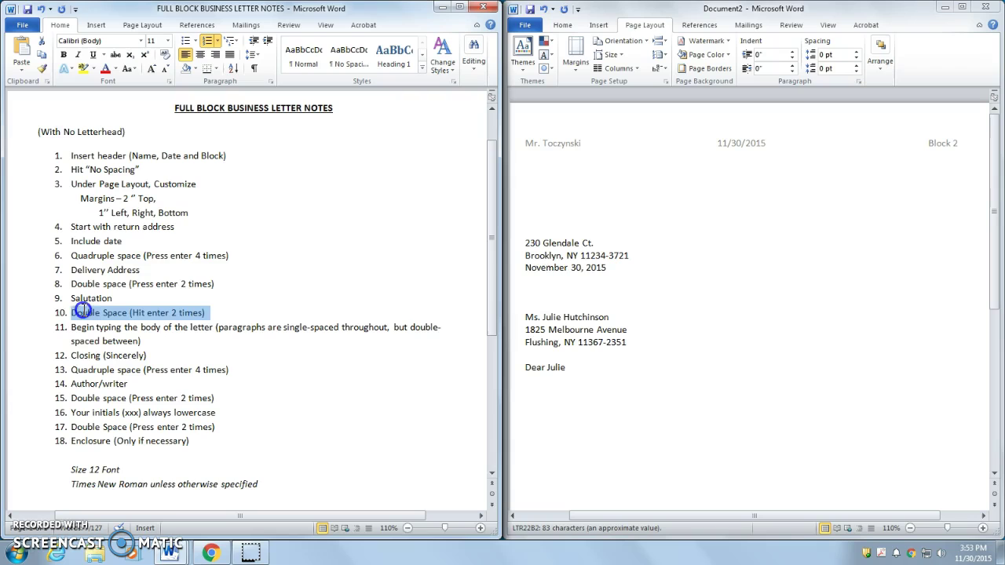
click(564, 374)
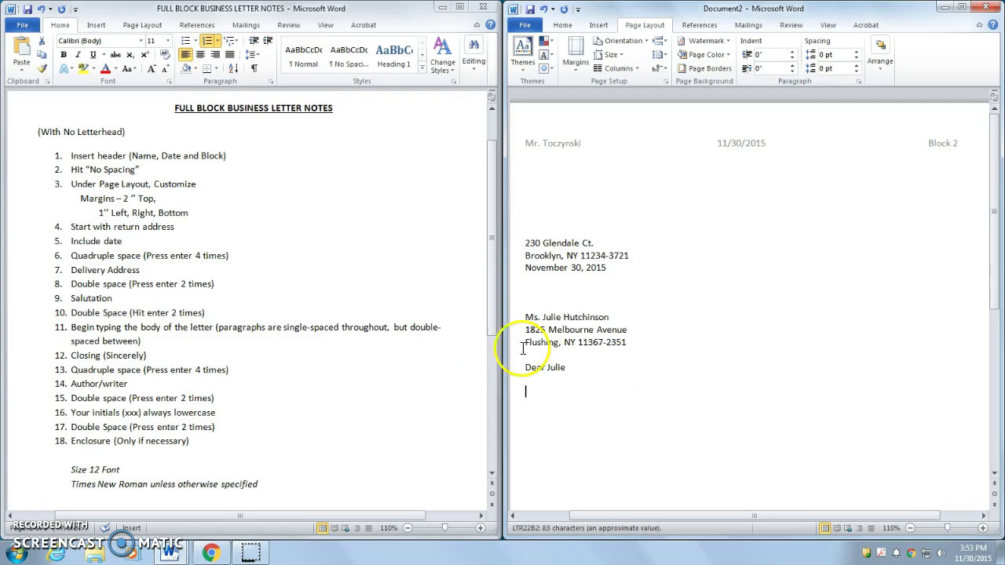
drag(143, 341, 72, 330)
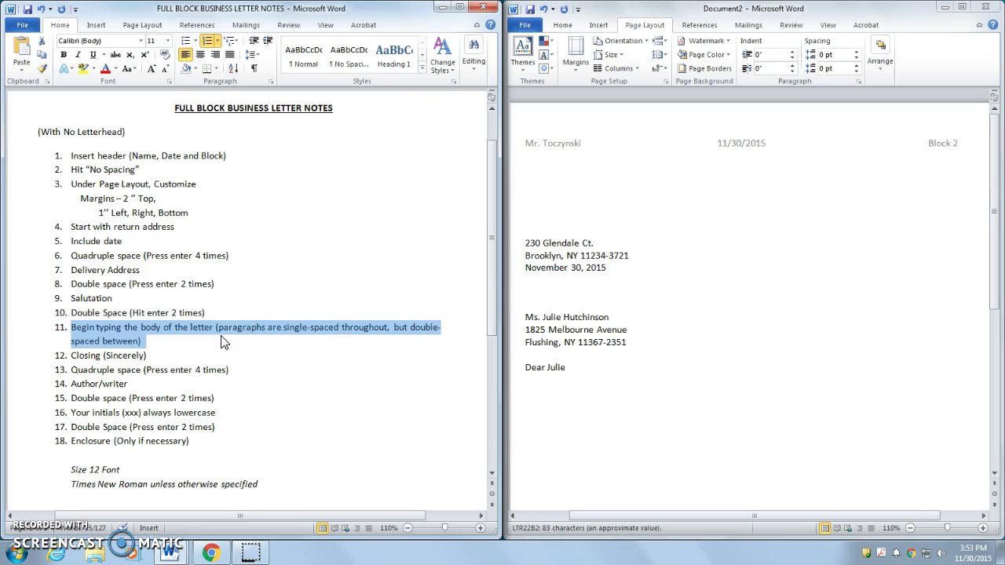
Step: Paste the three body paragraphs below the salutation
click(562, 385)
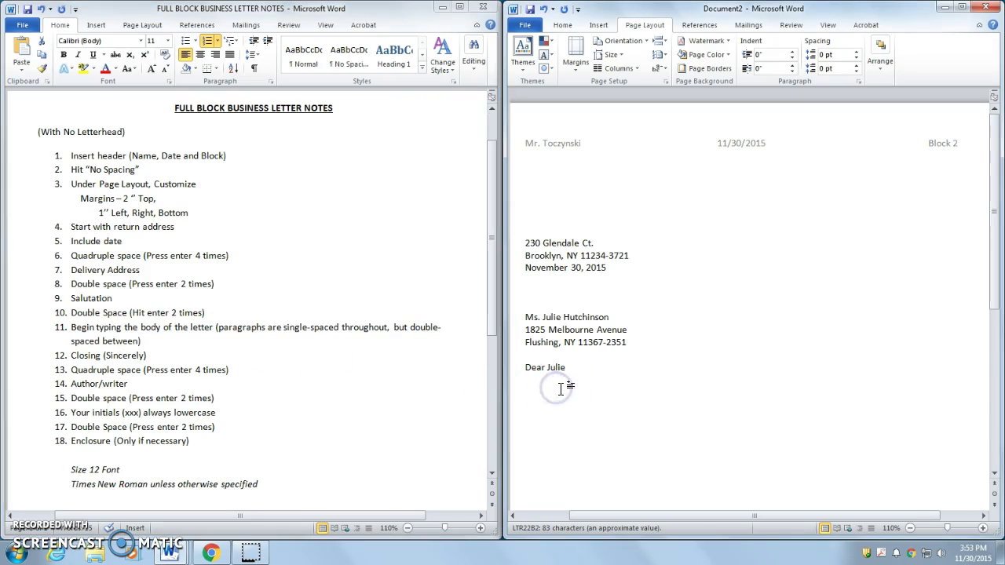
scroll(564, 389, down, 1)
scroll(563, 388, down, 1)
click(548, 295)
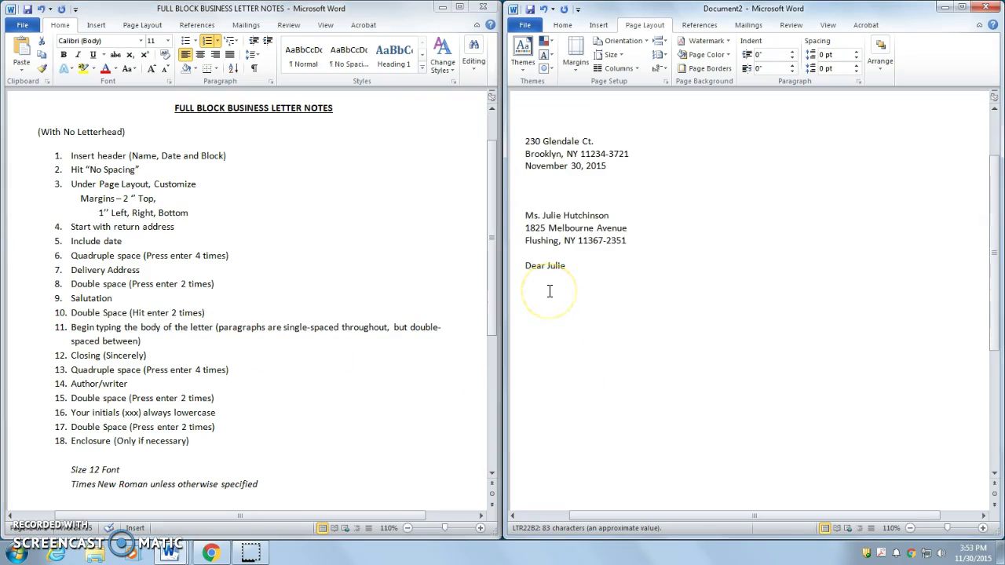
text(It seems like years since we were in Ms. Gerhig’s keyboarding class. Now I wish I would have paid more attention. As I indicated on the phone, I am applying for a position as box office coordinator for one of the theaters on Broadway, Of course, I know the importance of having my letter of application and resume formatted correctly, but I’m not sure that I remembered how to do it.  Since you just completed your business education degree, I knew where to get the help I needed. Thanks for agreeing to look over my application documents; they are enclosed. Also, If you have any suggestions for changes to the content, please share those with me too. This job is so important to me; it’s the one I really want.  Thanks again for agreeing to help. If I get the job, I’ll take you out of one of New York’s finest restaurants.)
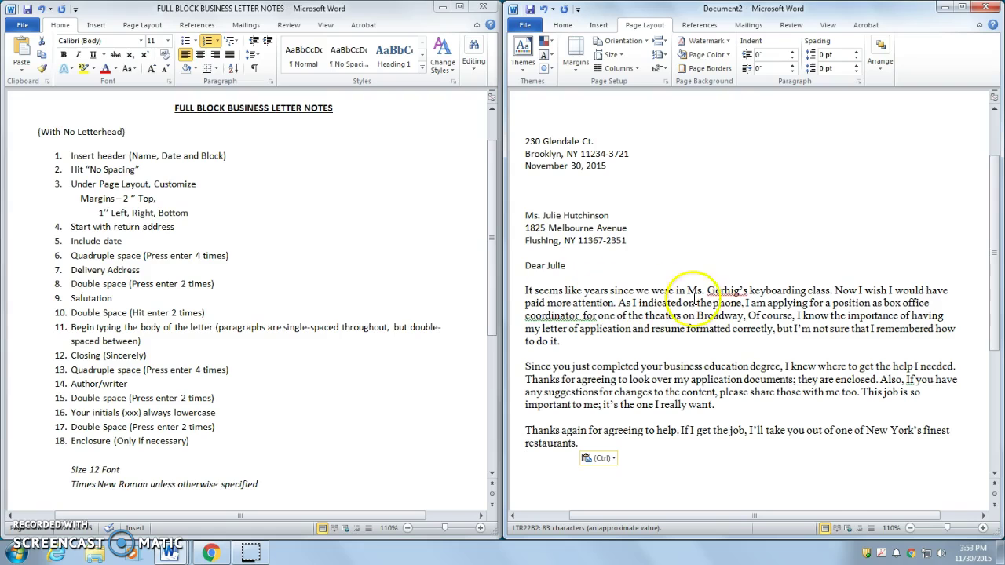
Step: Ignore the flagged surname and accept the grammar fix removing the doubled space
right_click(721, 292)
click(776, 336)
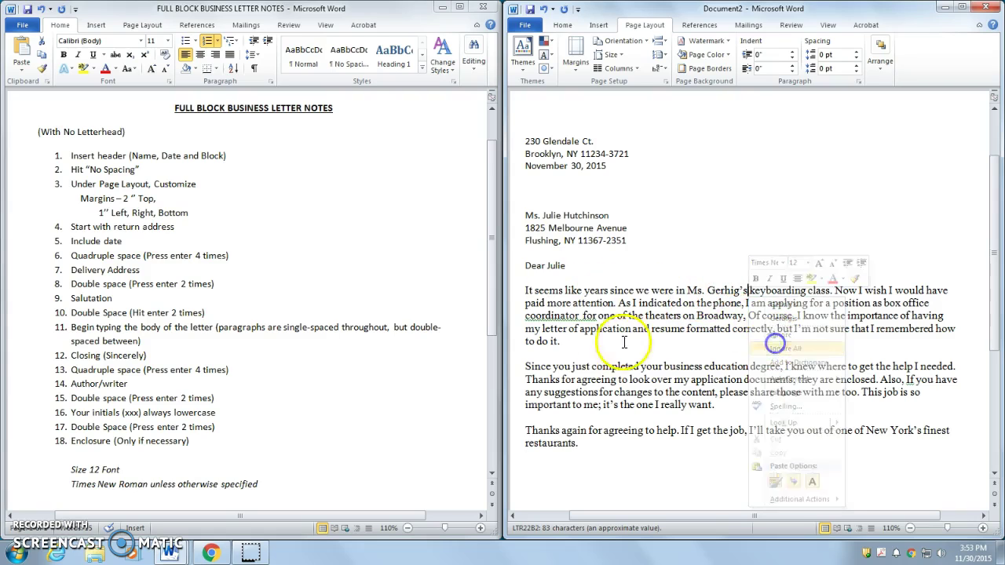
right_click(593, 317)
click(633, 331)
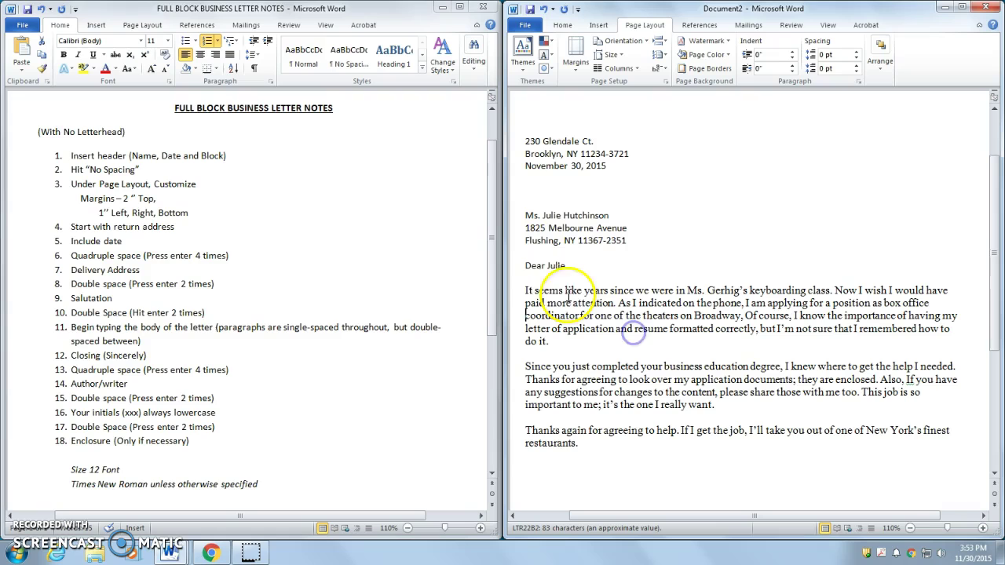
Step: Set everything from the return address to the salutation in Times New Roman 12
click(562, 26)
click(567, 431)
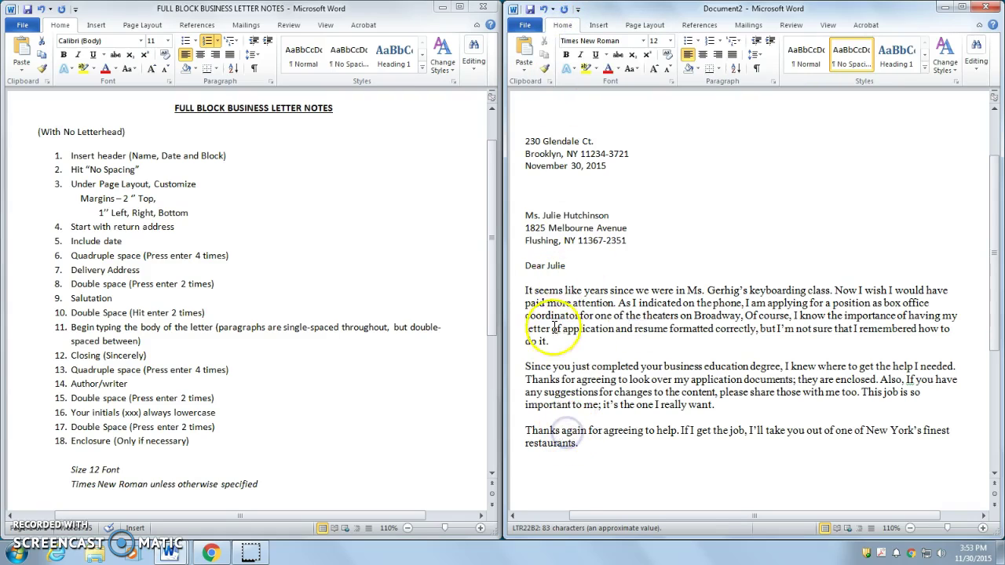
click(542, 267)
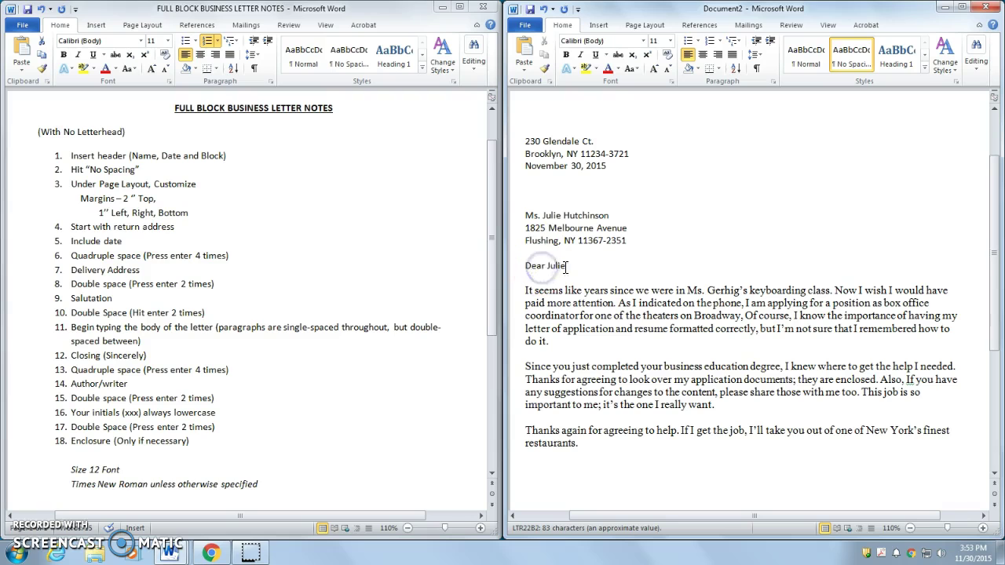
drag(577, 267, 520, 144)
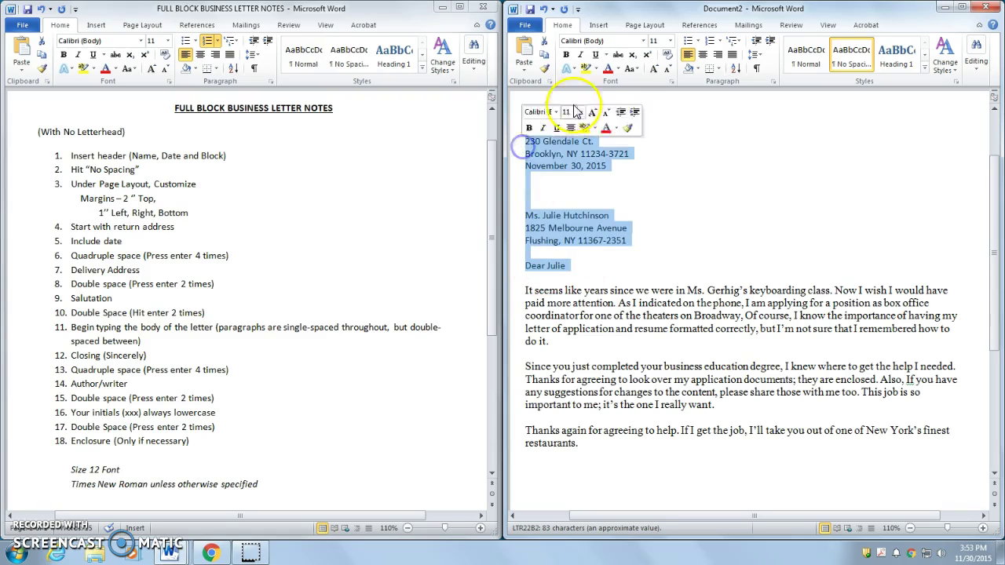
click(643, 40)
click(628, 112)
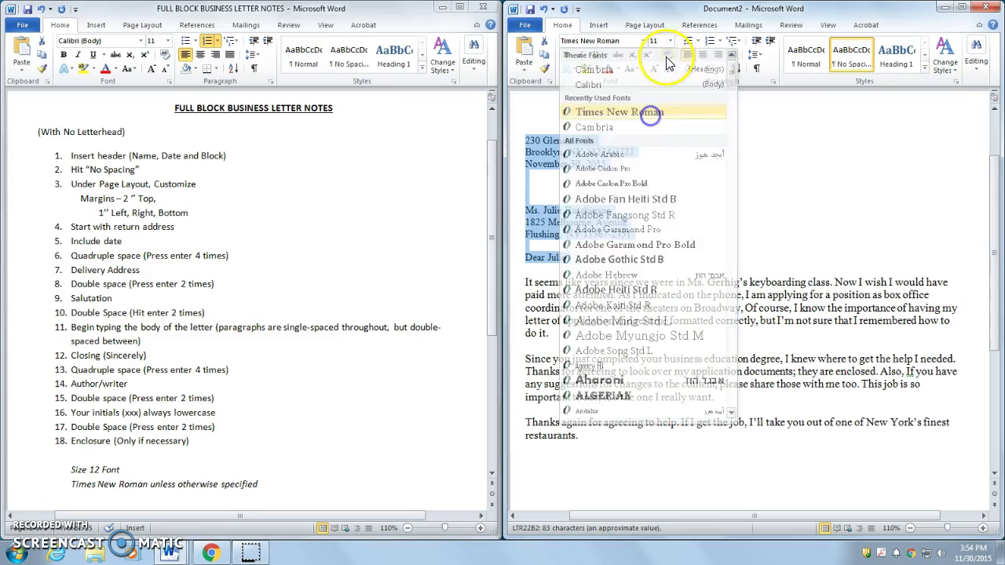
click(670, 40)
click(659, 99)
click(595, 248)
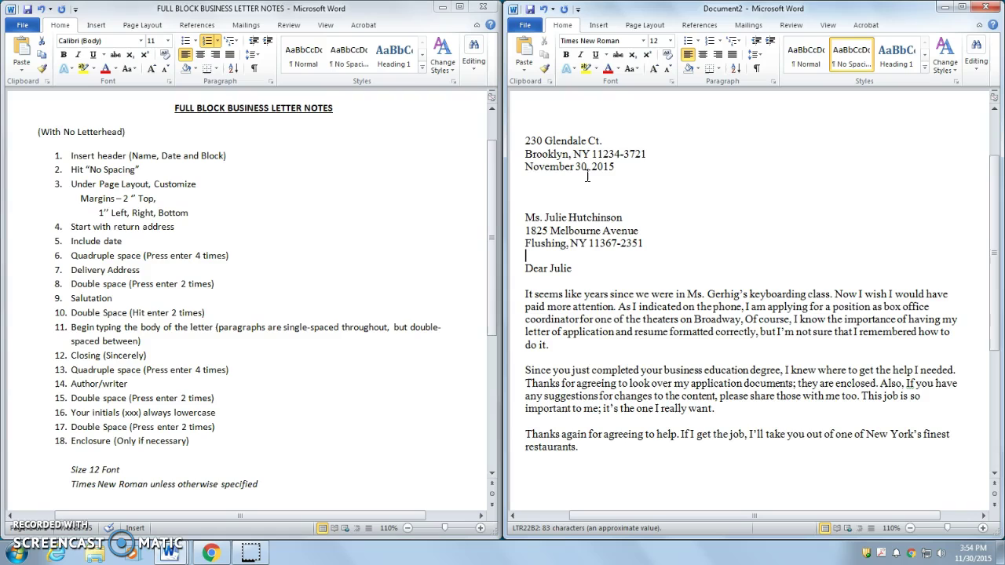
Step: Check the spacing of the first body paragraph in the letter
triple_click(106, 327)
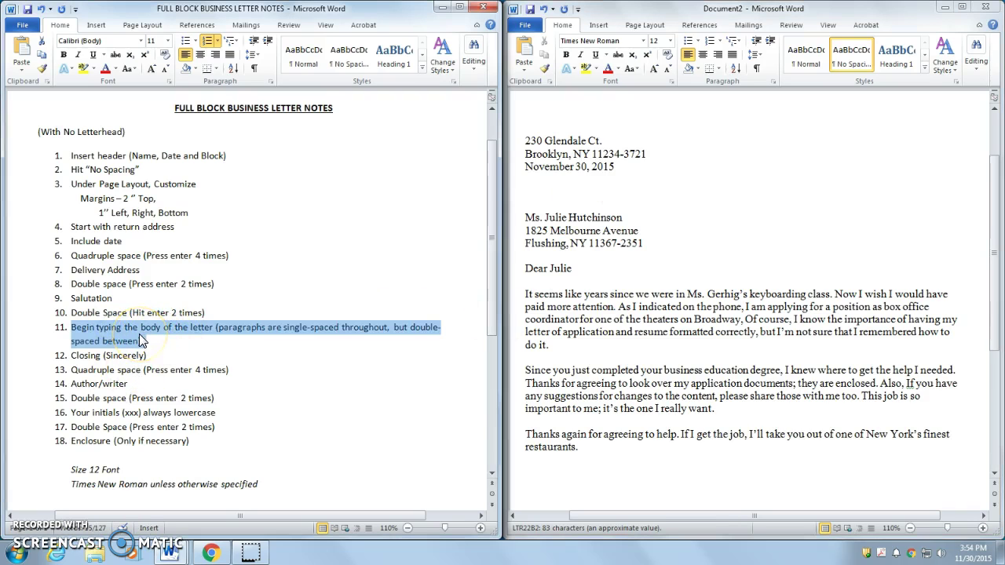
click(643, 281)
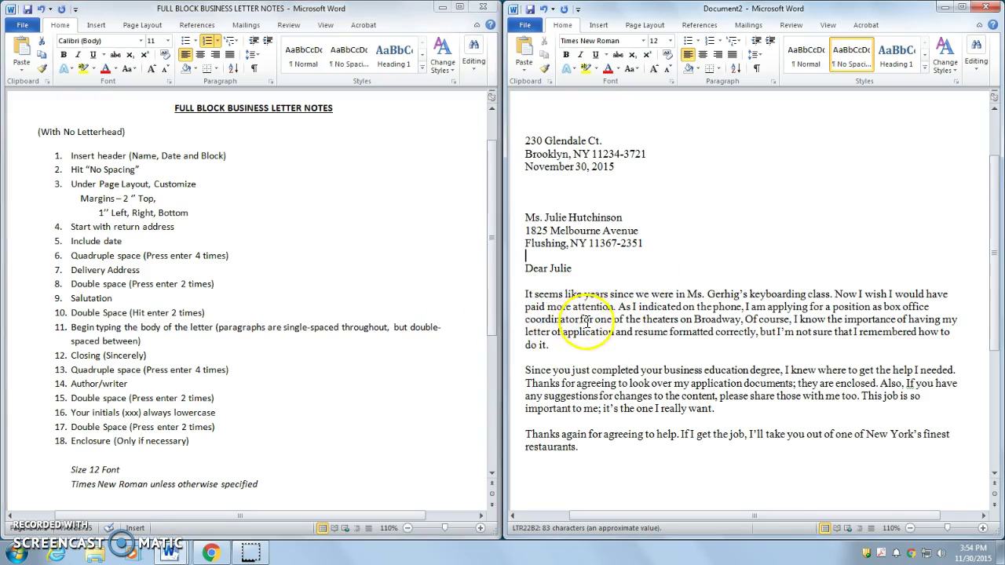
drag(551, 345, 532, 298)
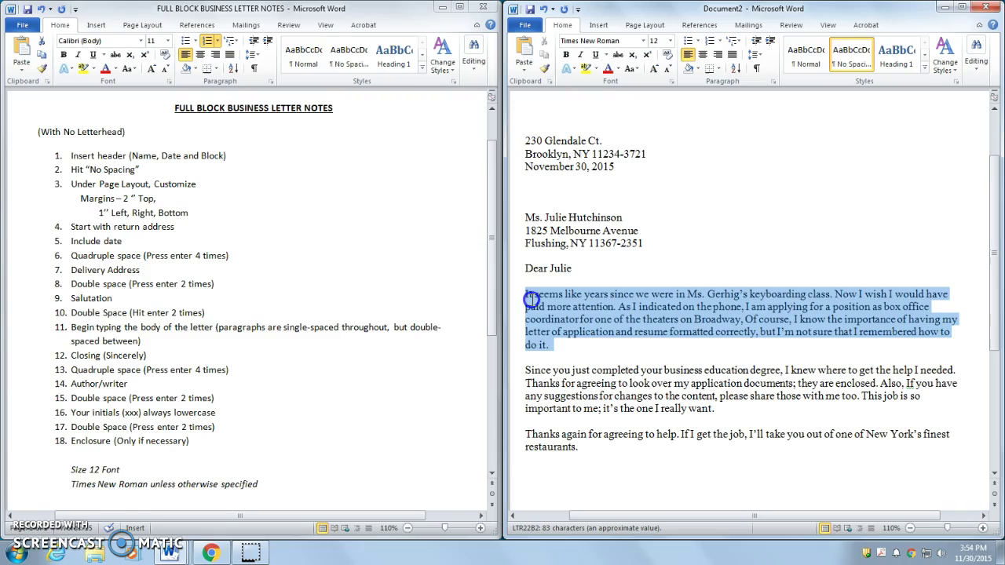
click(540, 347)
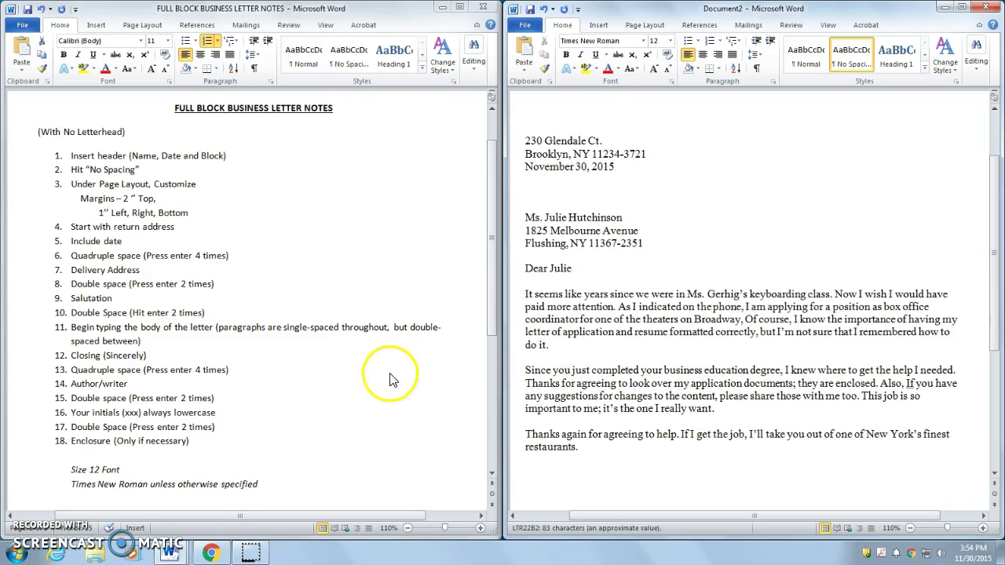
Step: Add the closing Sincerely with the writer's full name a quadruple space below it
click(149, 355)
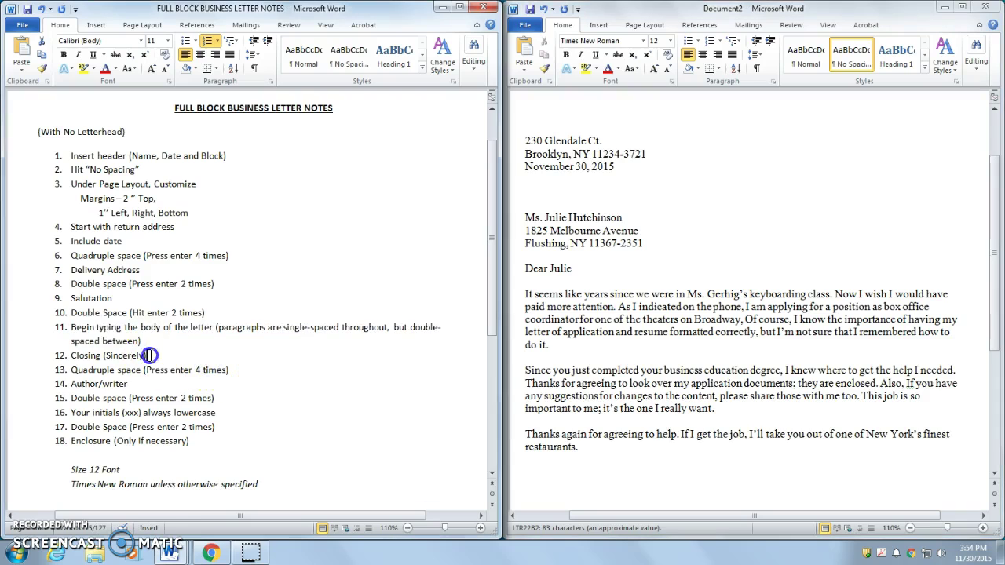
drag(149, 356, 72, 356)
click(594, 449)
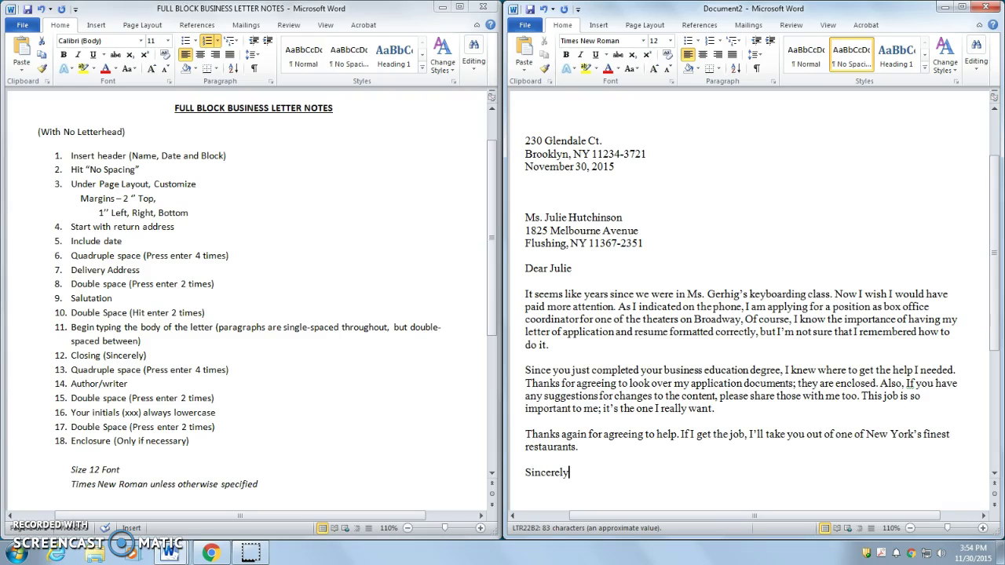
drag(254, 366, 79, 363)
click(588, 472)
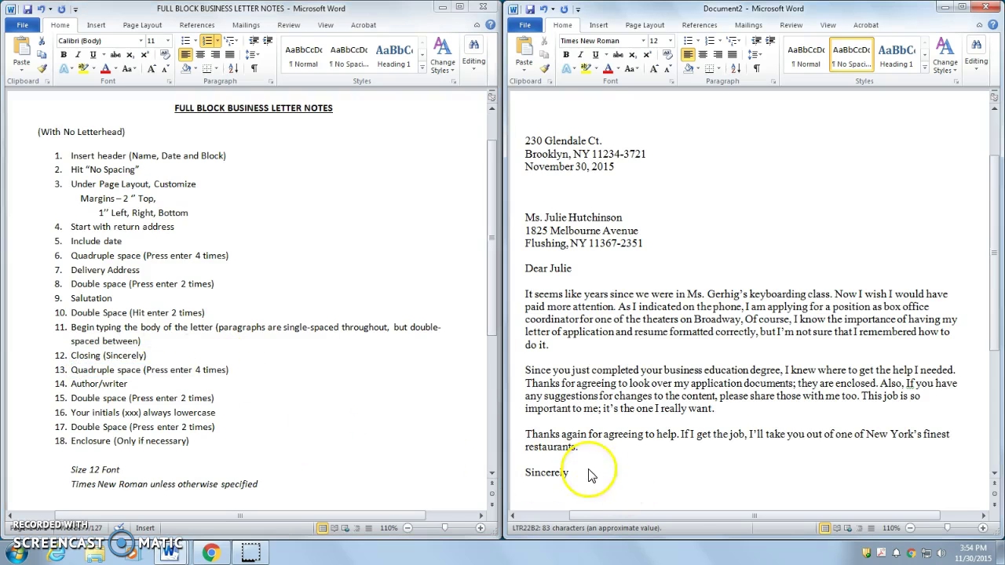
key(Return)
key(Return)
key(Return)
key(Return)
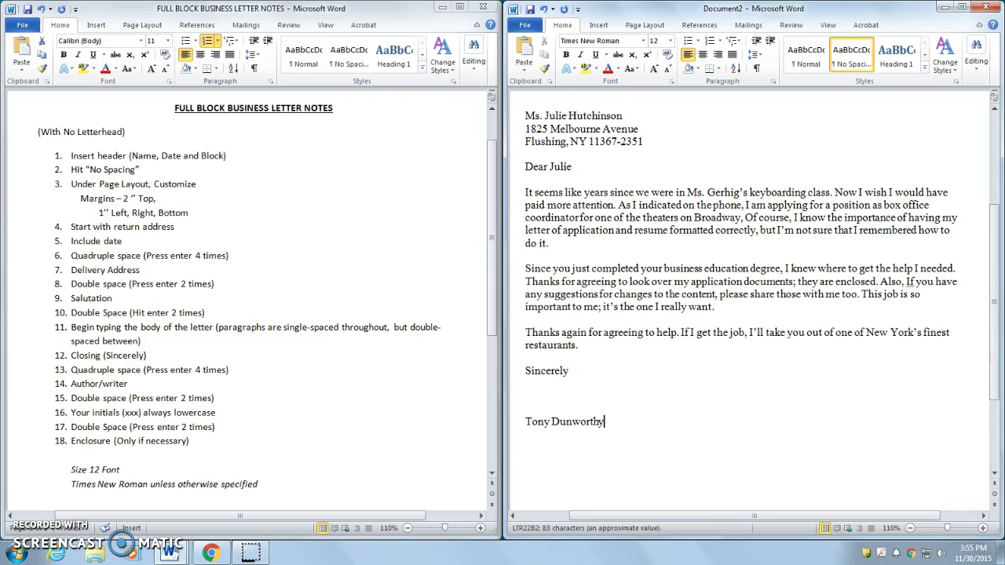
Step: Stop Word flagging the writer's surname as misspelled
click(110, 359)
click(118, 355)
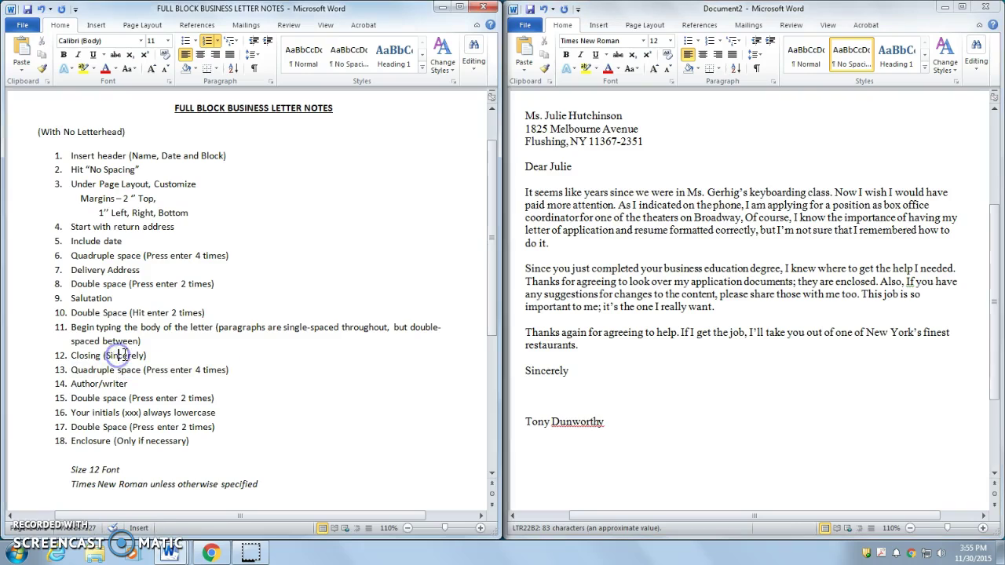
click(80, 369)
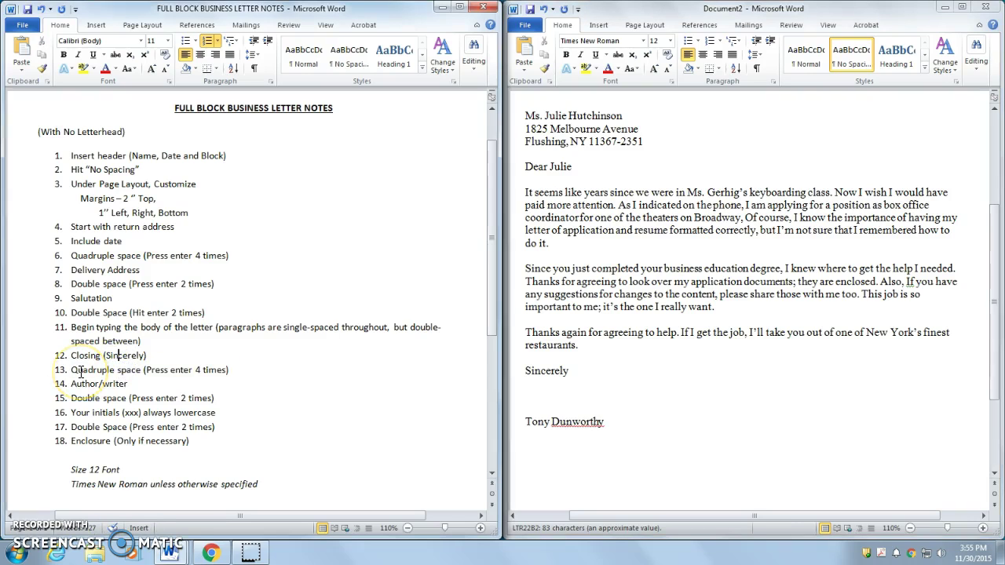
mouse_move(129, 384)
mouse_down()
mouse_move(72, 385)
mouse_move(115, 392)
mouse_up()
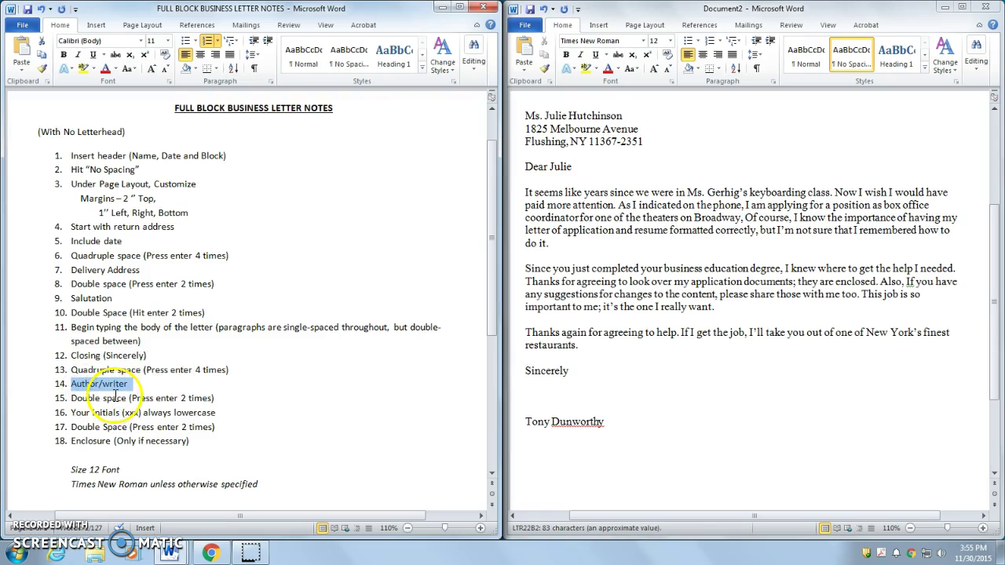
drag(213, 398, 77, 402)
click(620, 430)
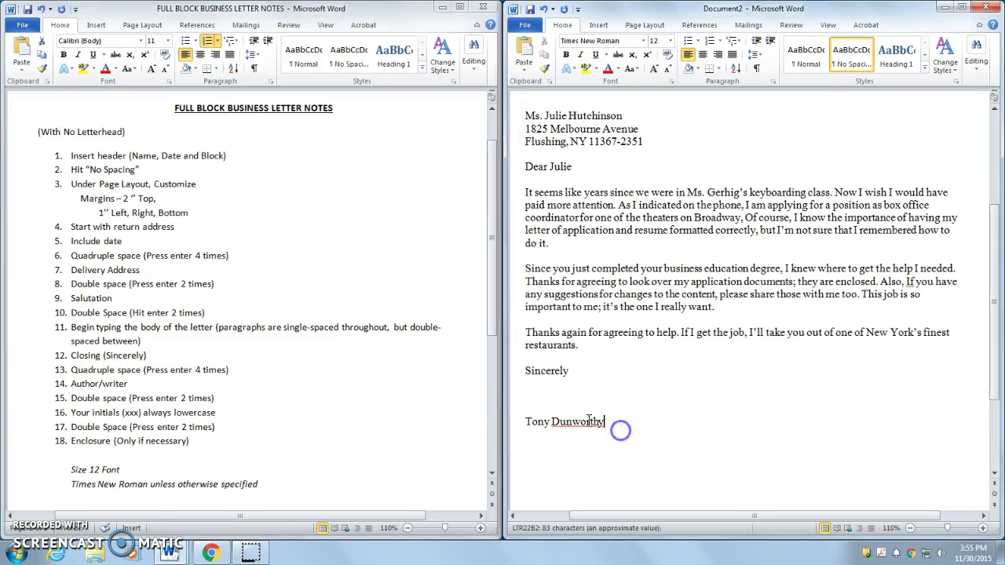
right_click(588, 422)
click(653, 255)
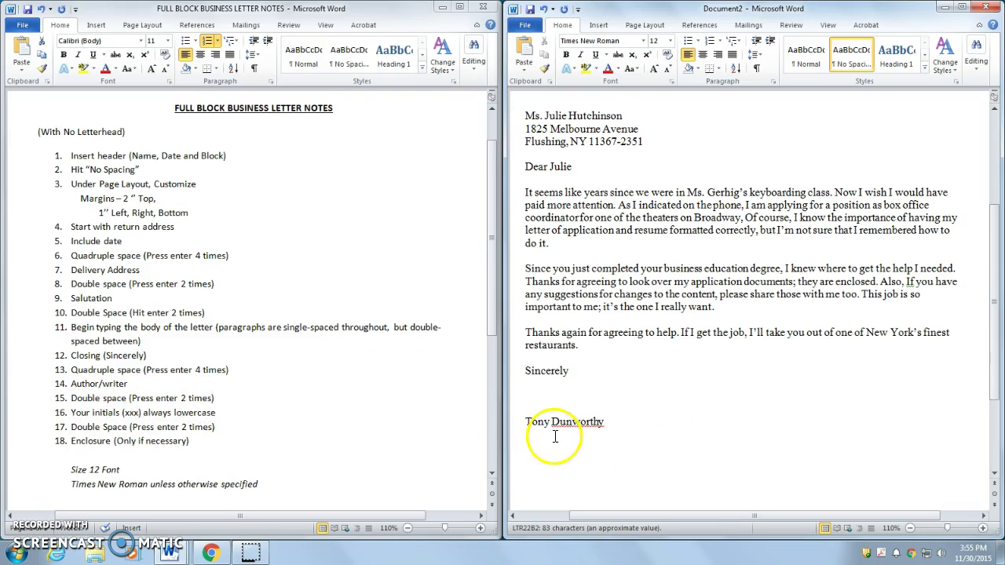
Step: Add the writer's initials a double space below the name, changing the automatic capital to lowercase
key(Return)
key(Return)
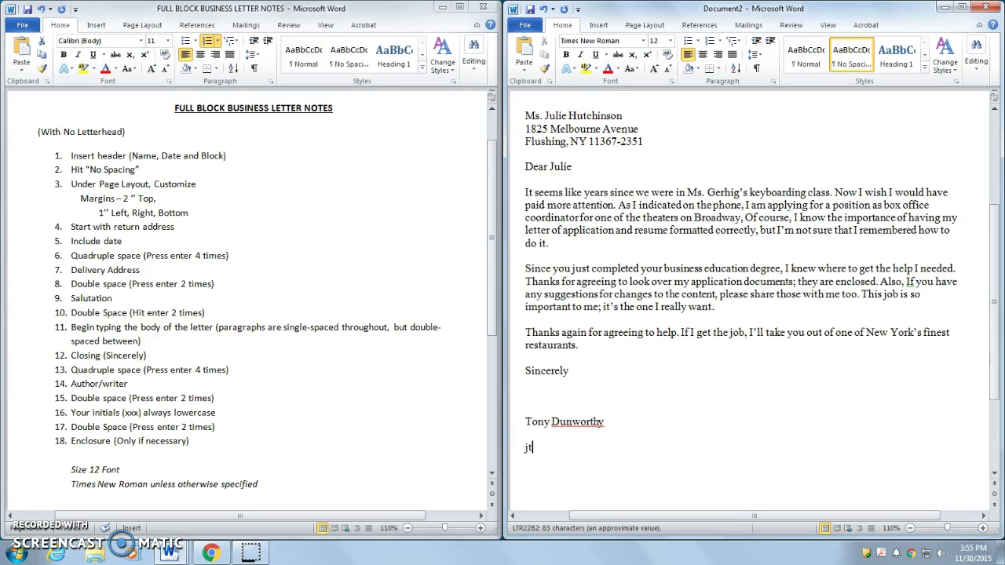
click(228, 408)
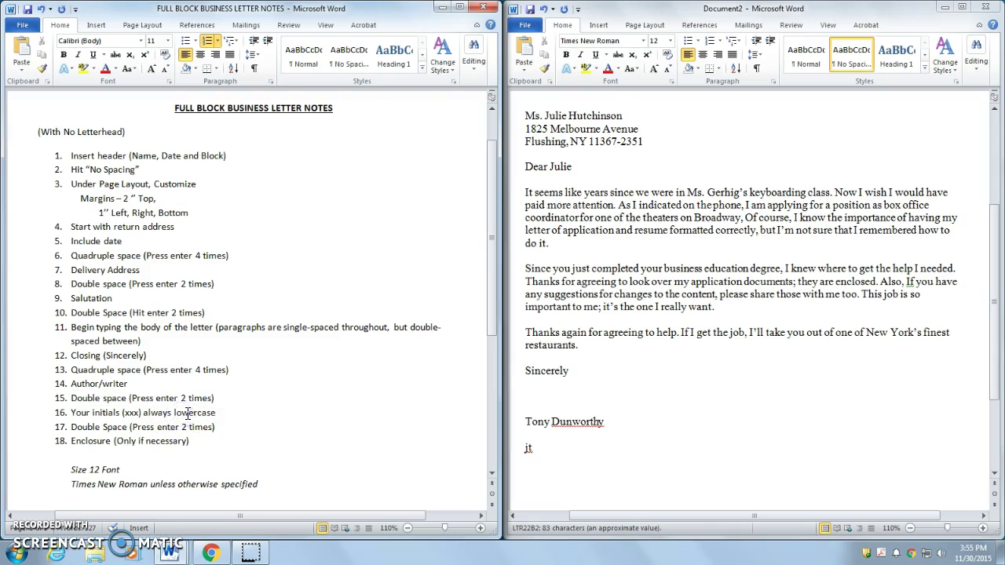
drag(217, 427, 66, 427)
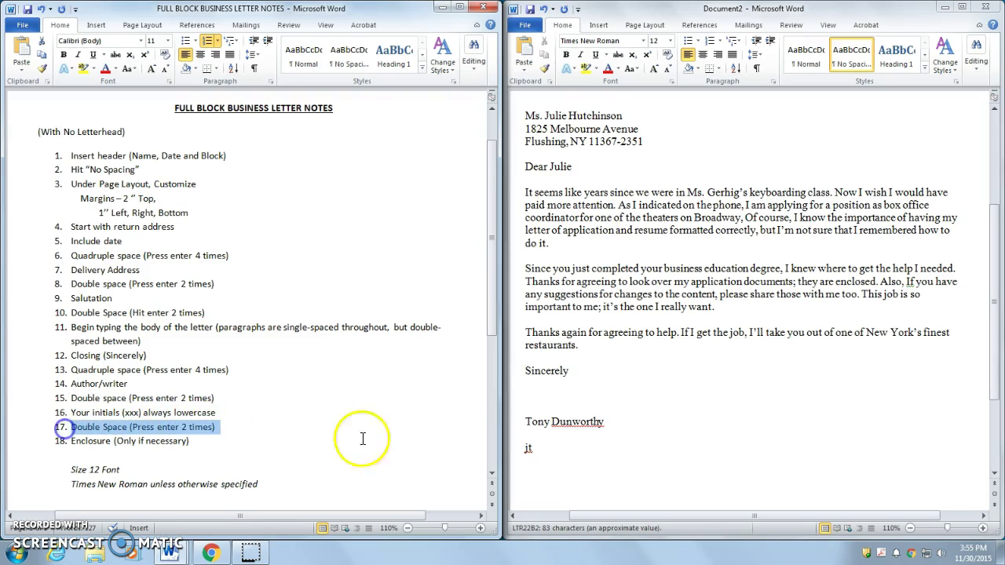
click(534, 447)
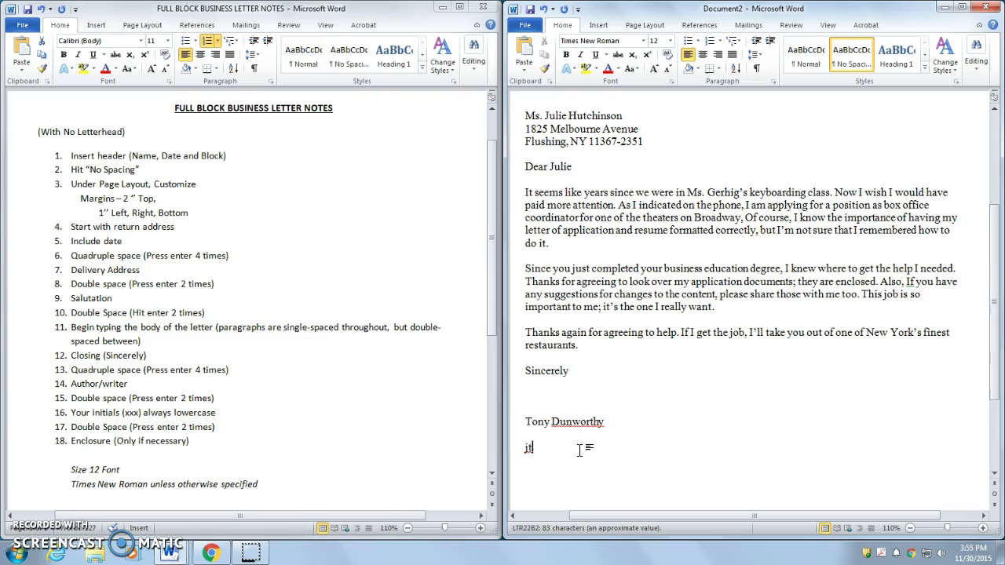
click(530, 448)
key(BackSpace)
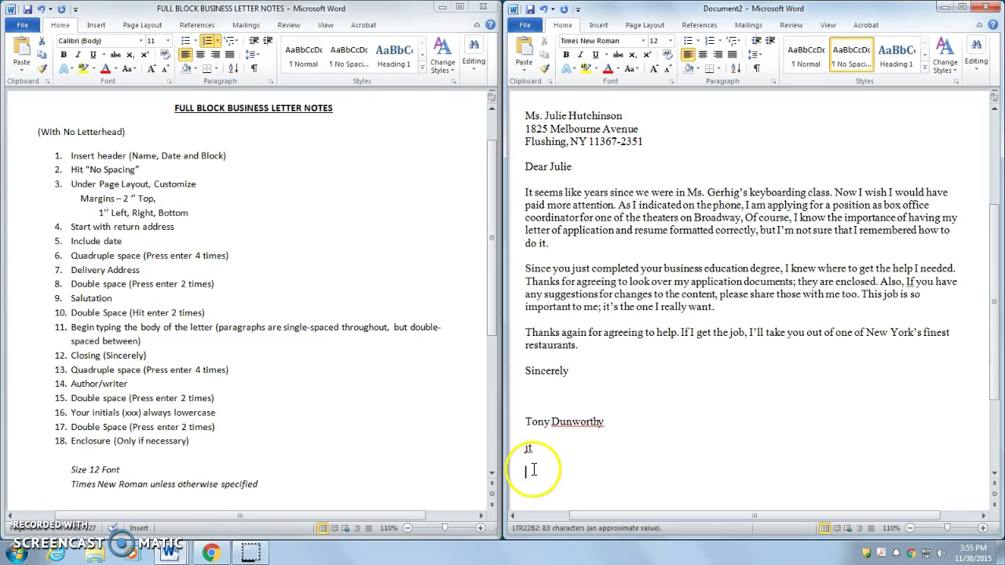
Step: Add Enclosure a double space below the writer's initials
click(190, 440)
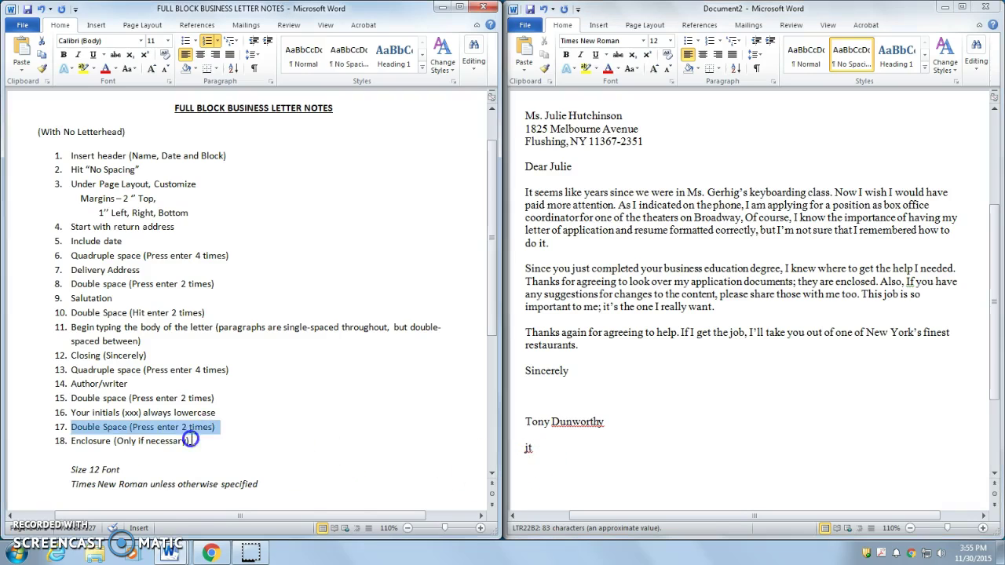
double_click(95, 441)
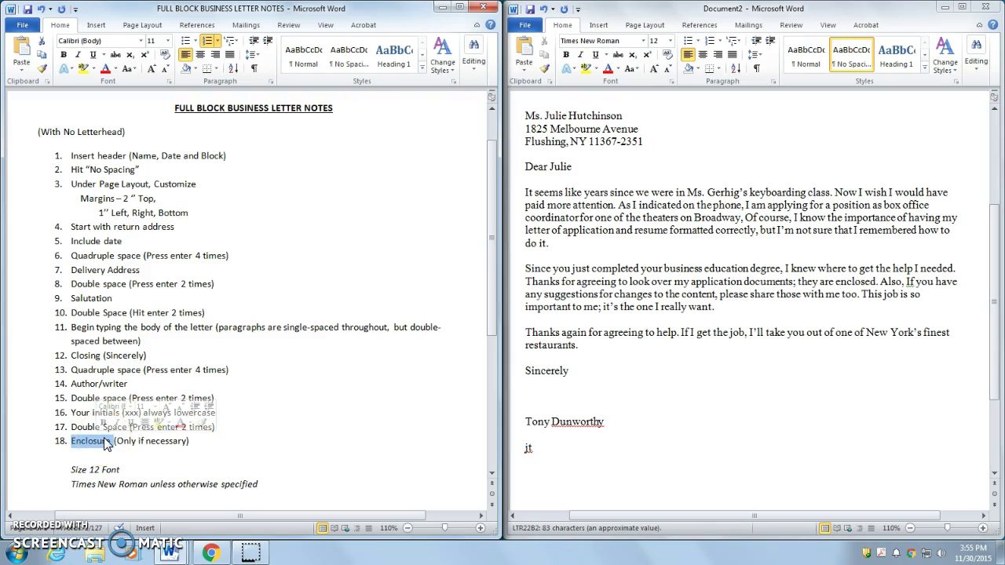
double_click(110, 442)
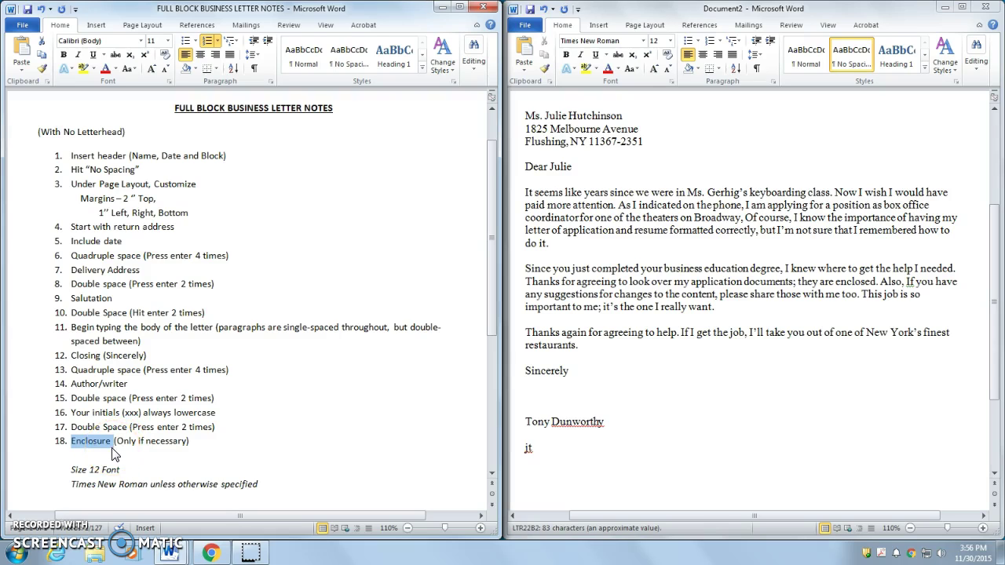
click(575, 471)
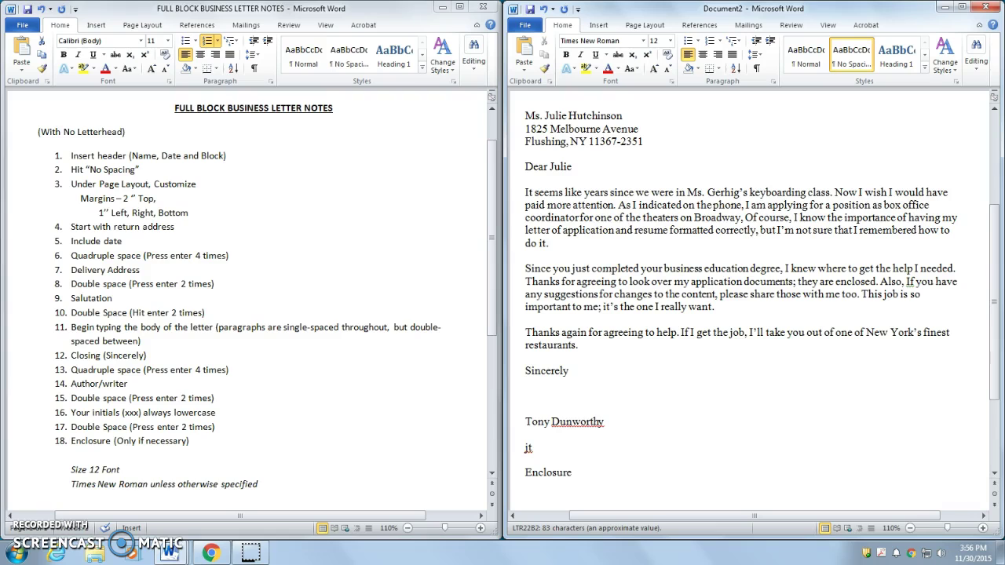
Step: Ignore All spelling flags on the writer's surname and on the lowercase initials
right_click(579, 424)
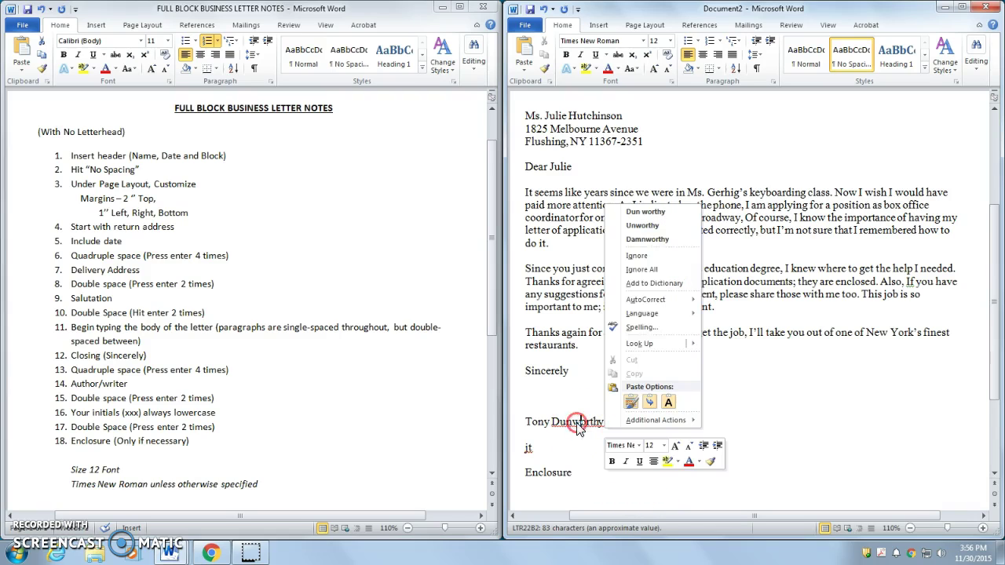
click(652, 271)
right_click(528, 447)
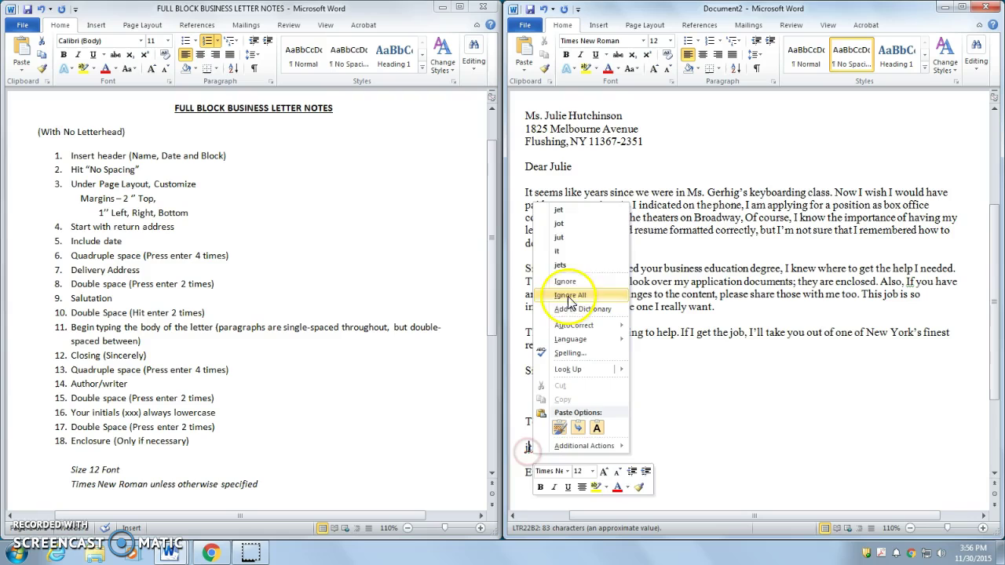
click(570, 297)
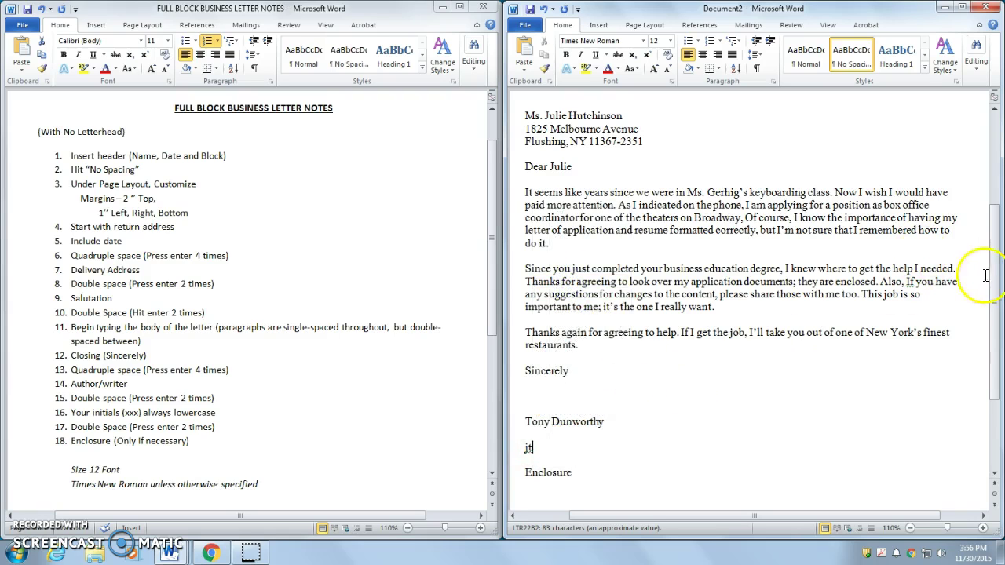
Step: Scroll through the finished letter to review it, checking the closing 'Enclosure' line
drag(992, 274, 991, 225)
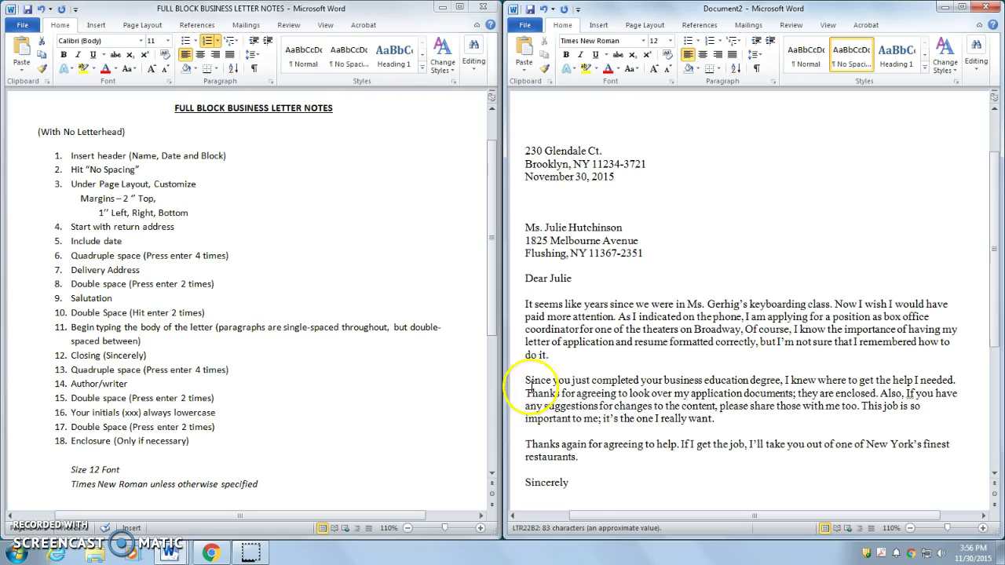
scroll(585, 400, down, 3)
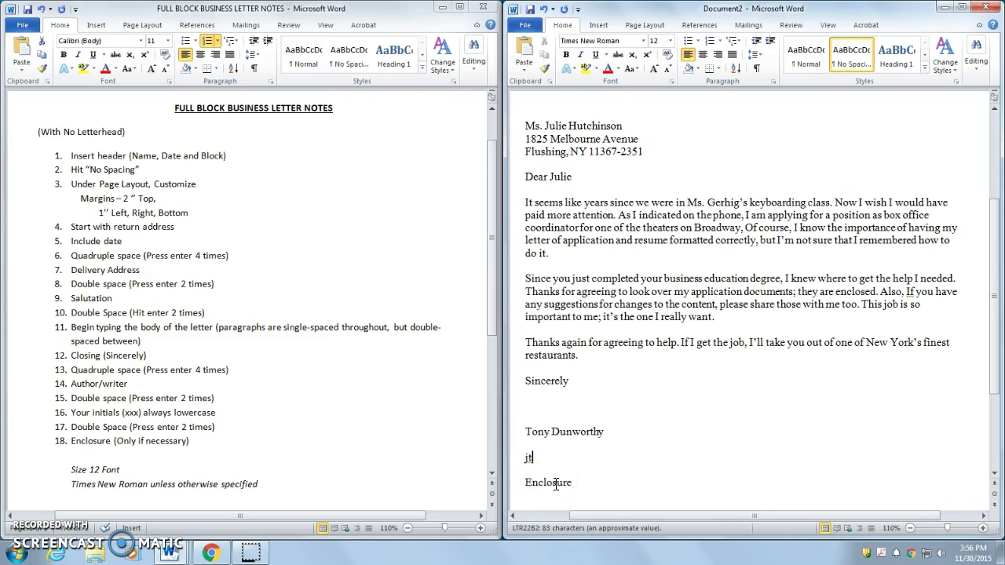
drag(572, 484, 525, 484)
click(602, 488)
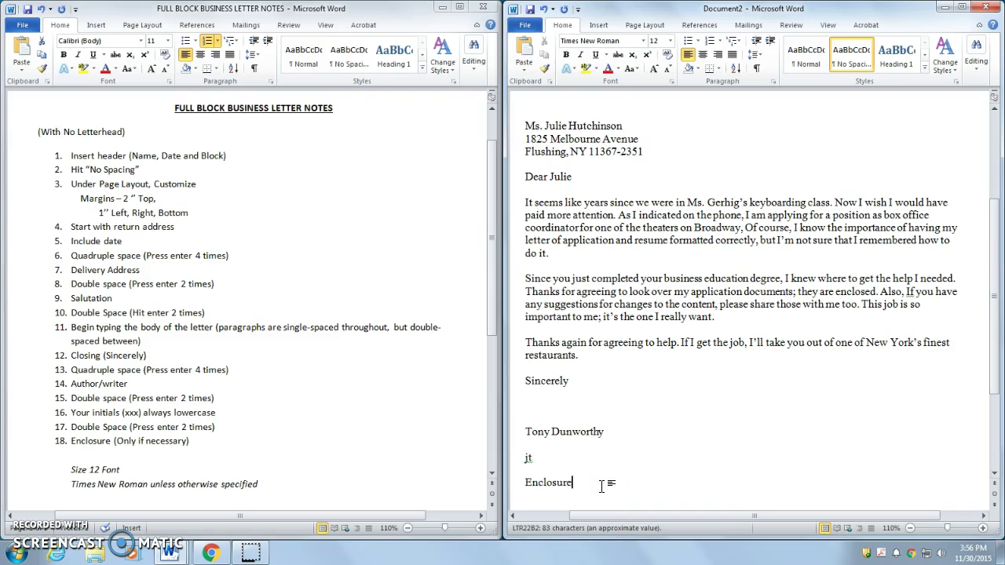